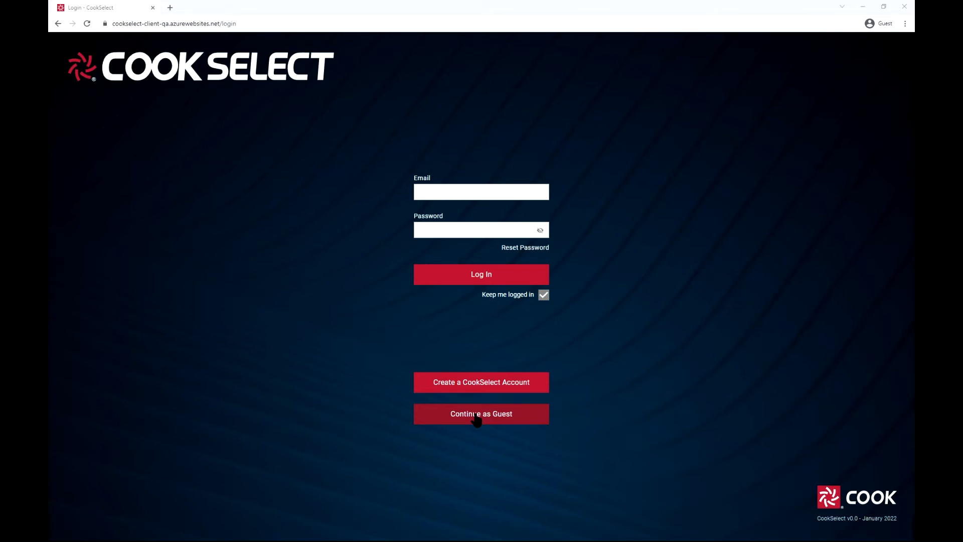
Step: Continue as a guest without logging in, and view the AMCA Product Directory
left_click(476, 417)
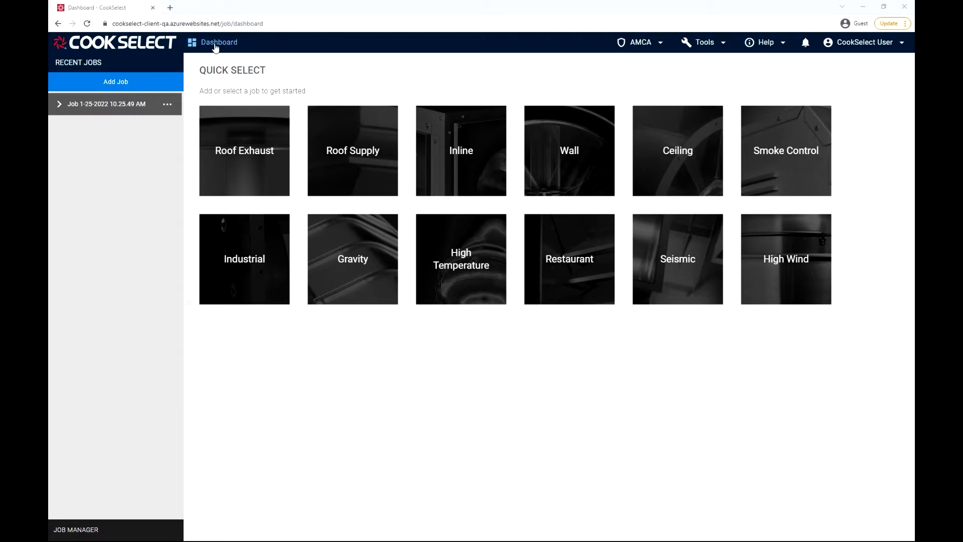
left_click(649, 41)
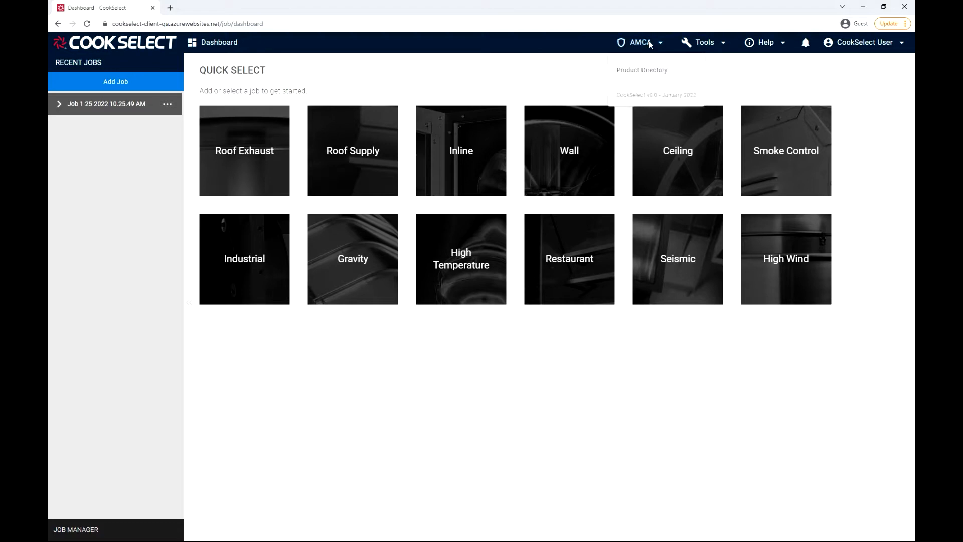
left_click(648, 73)
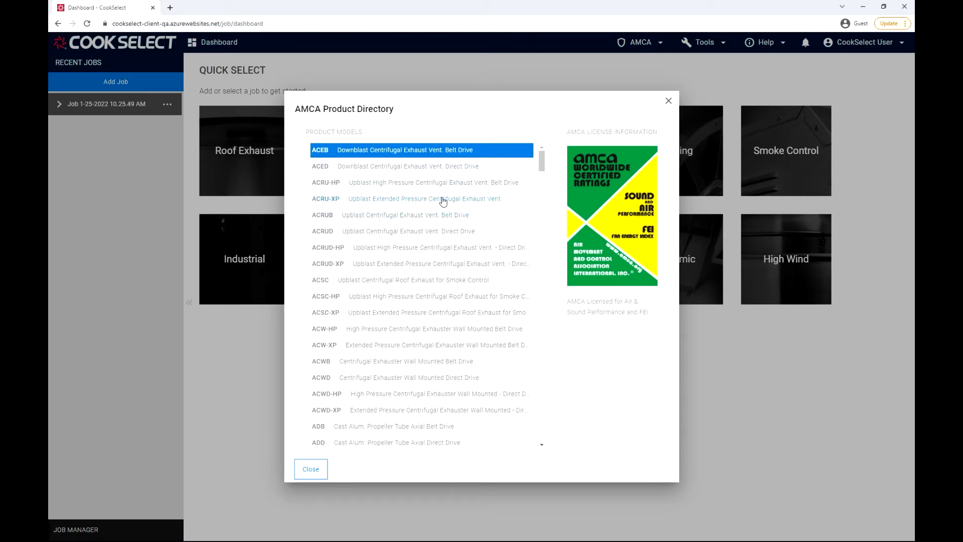
left_click(668, 102)
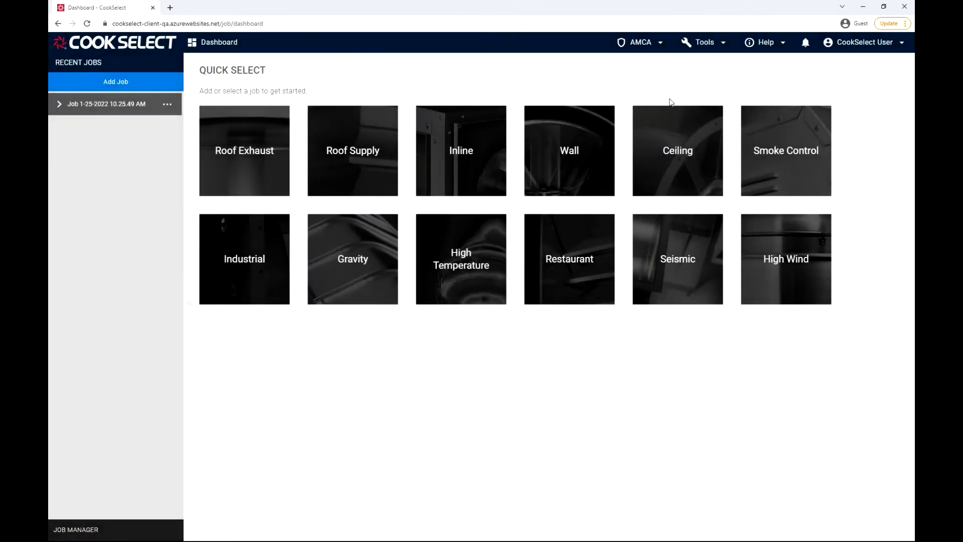
Step: Review the available tools, reference materials, help options and user account options
left_click(711, 46)
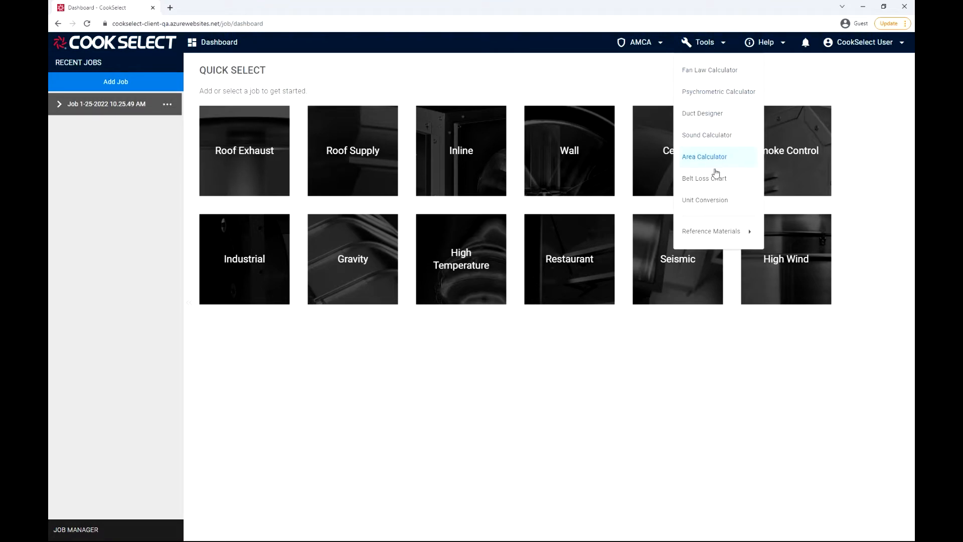
mouse_move(723, 236)
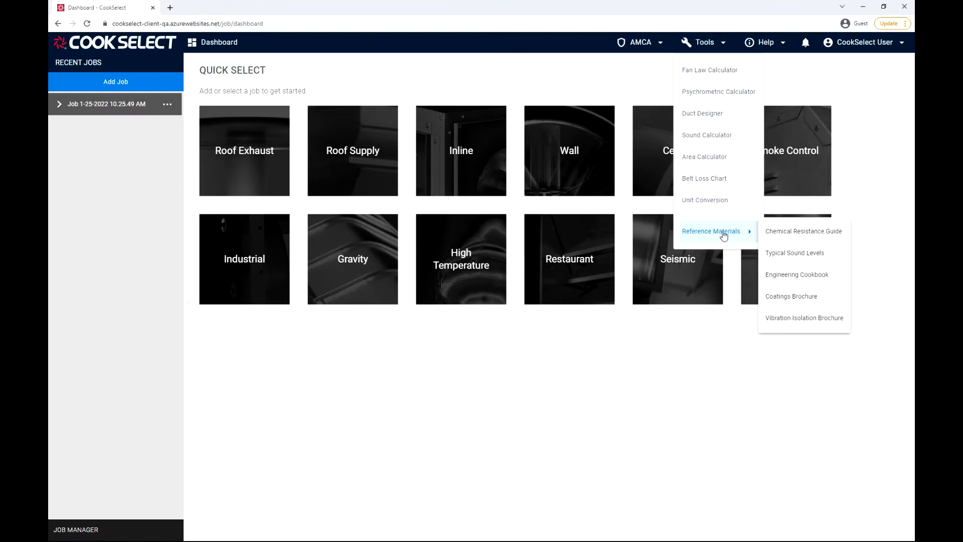
left_click(763, 48)
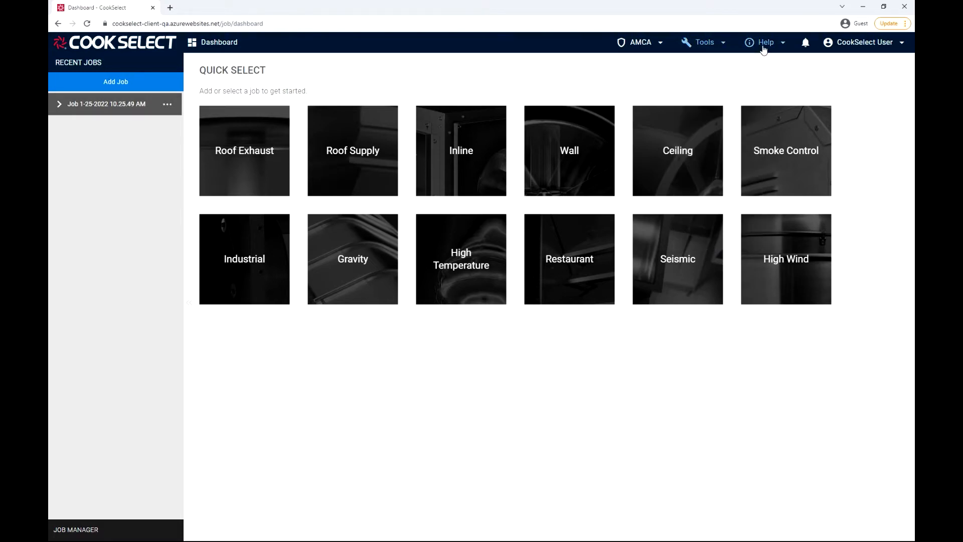
left_click(763, 48)
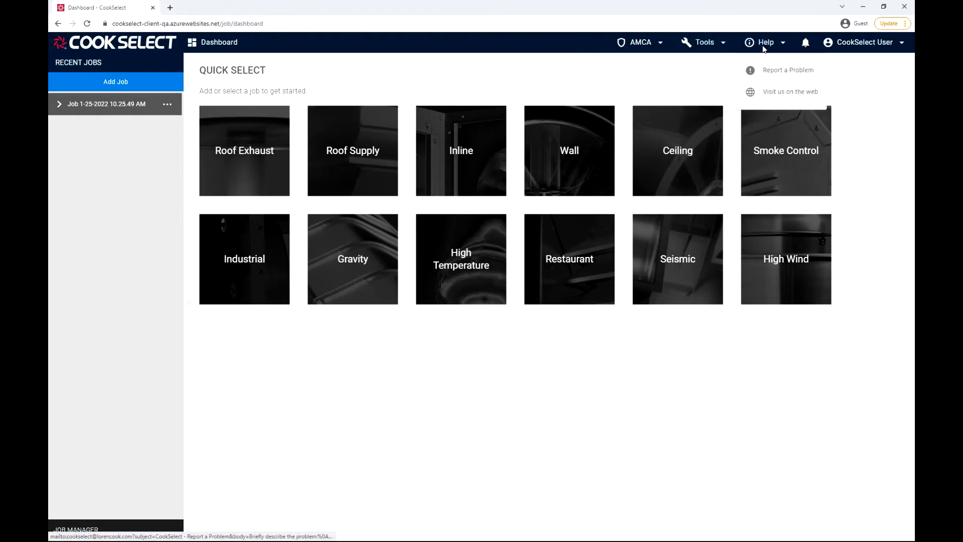
left_click(764, 48)
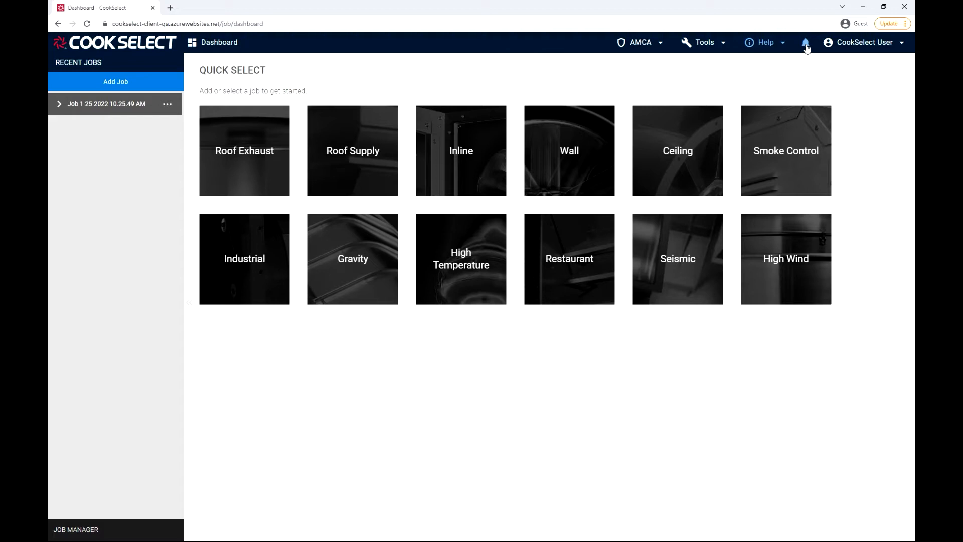
left_click(851, 46)
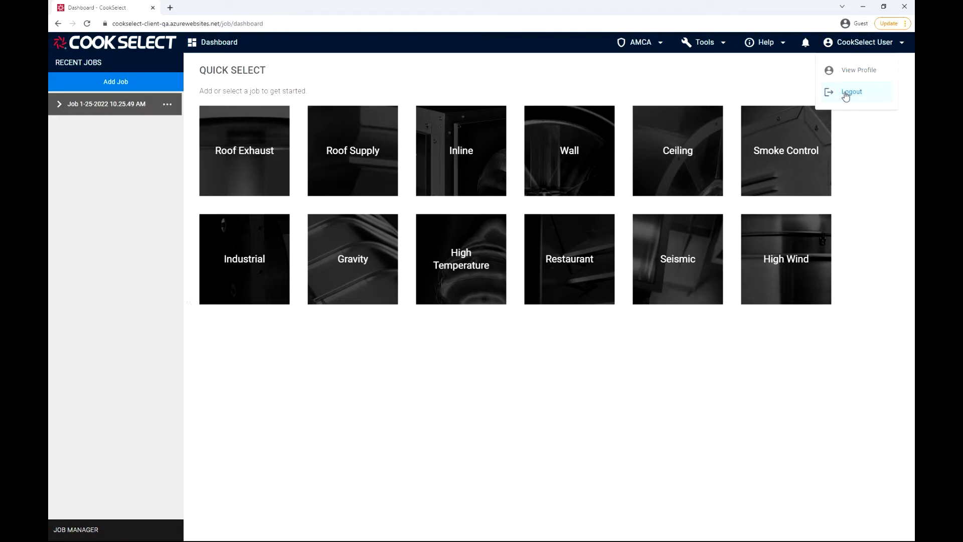
left_click(847, 46)
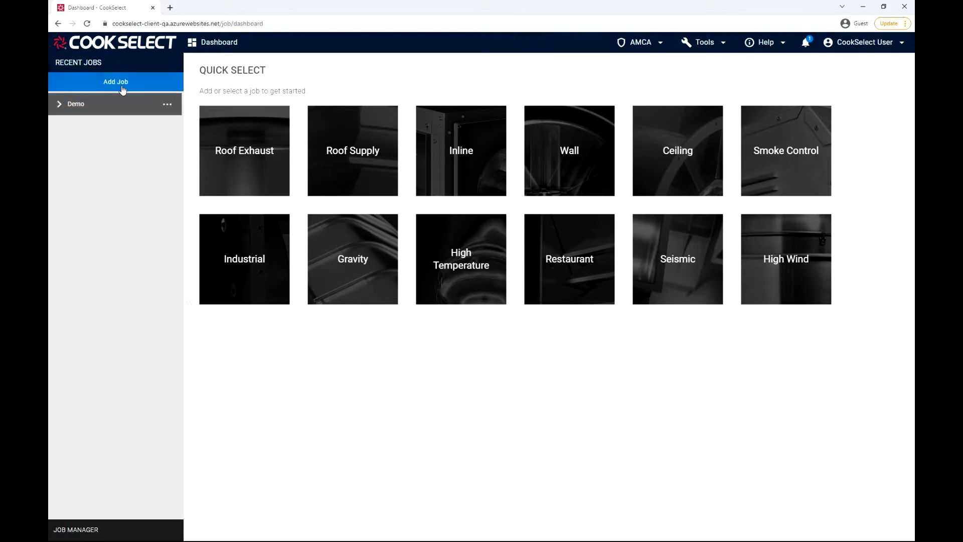
Step: Add a job with 60 Hertz power, 0 ft altitude and 70 °F airstream temperature, and give it a mark named Mark with quantity 1
left_click(123, 85)
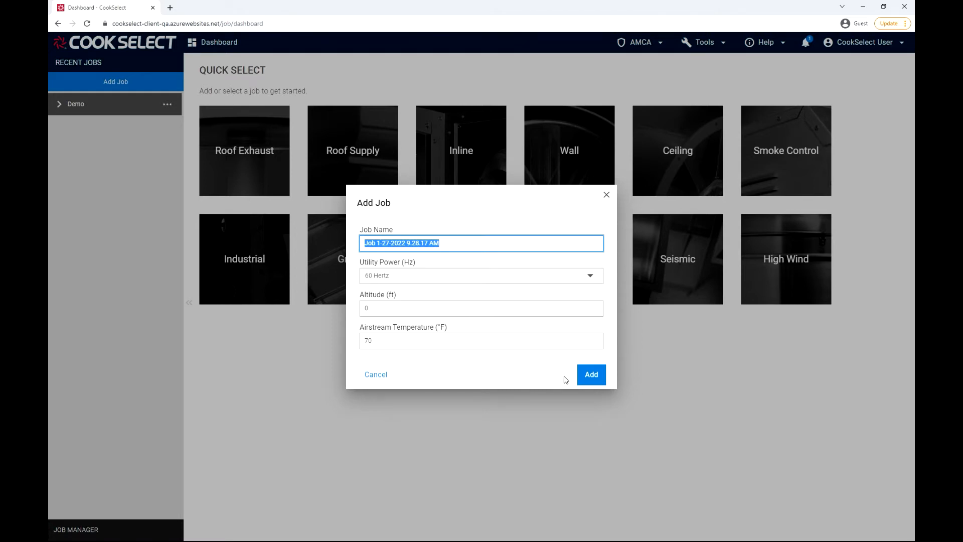
left_click(597, 381)
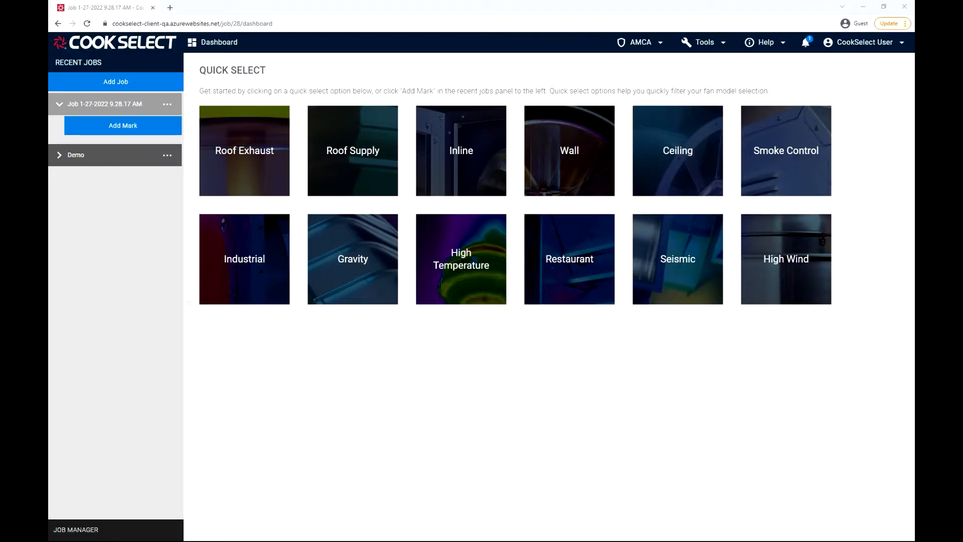
left_click(119, 123)
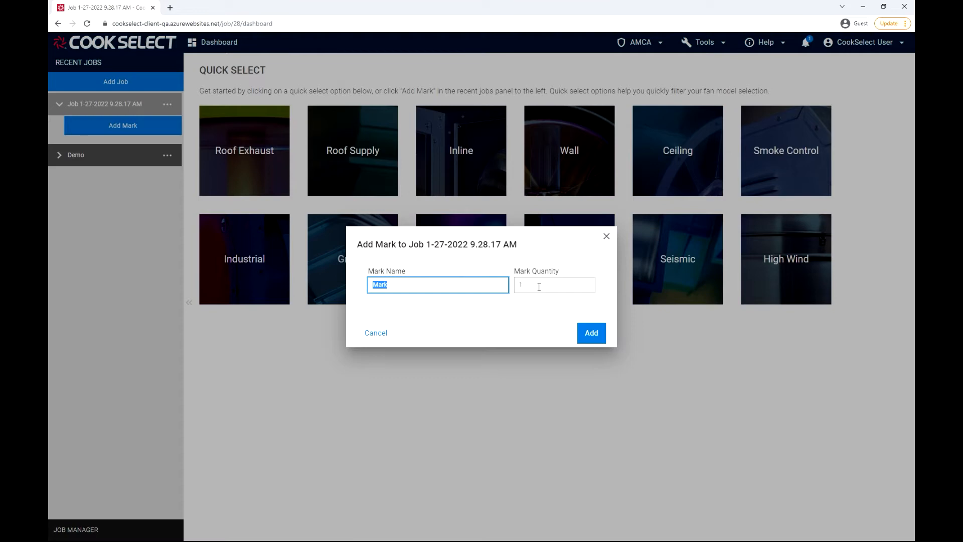
left_click(597, 339)
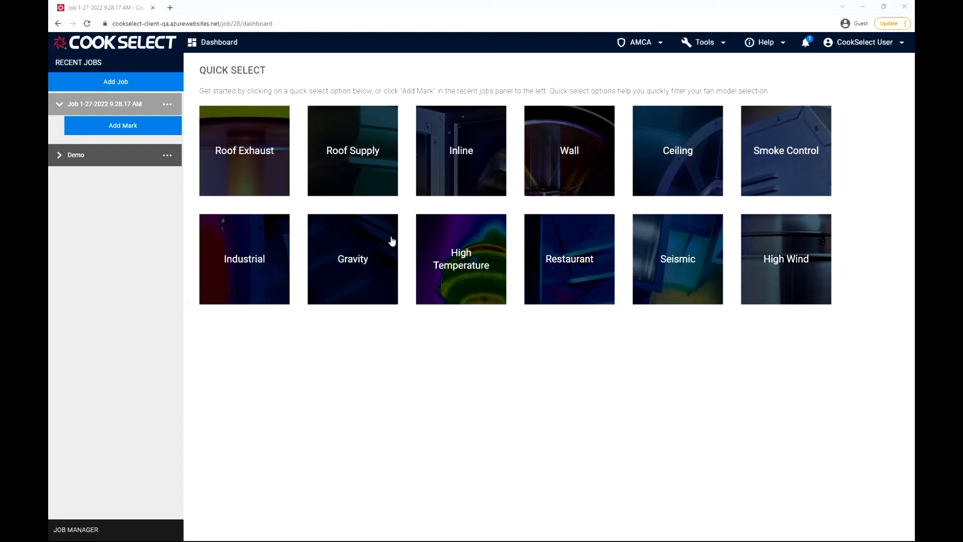
left_click(437, 249)
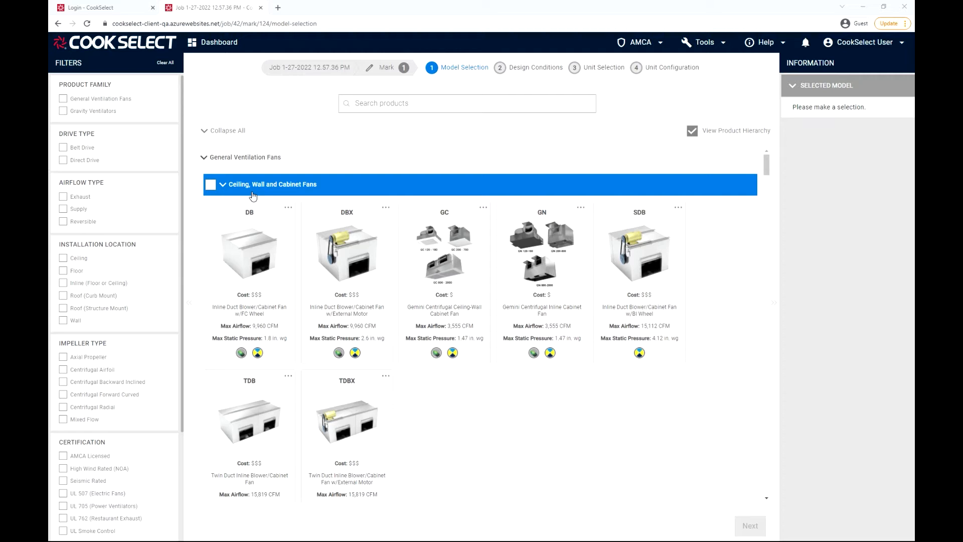
Step: Browse the Ceiling, Wall and Cabinet Fans in the product hierarchy, and switch off the hierarchy view
left_click(219, 140)
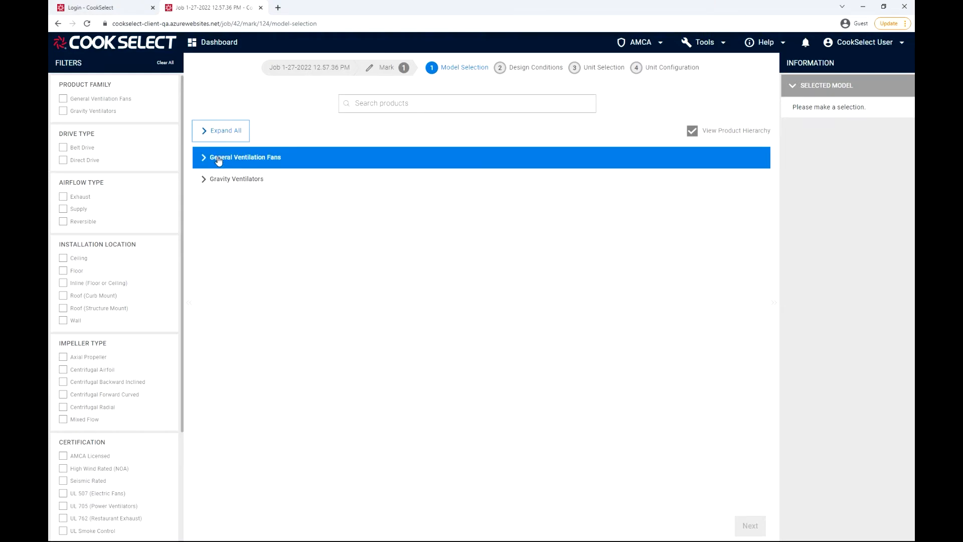
left_click(218, 160)
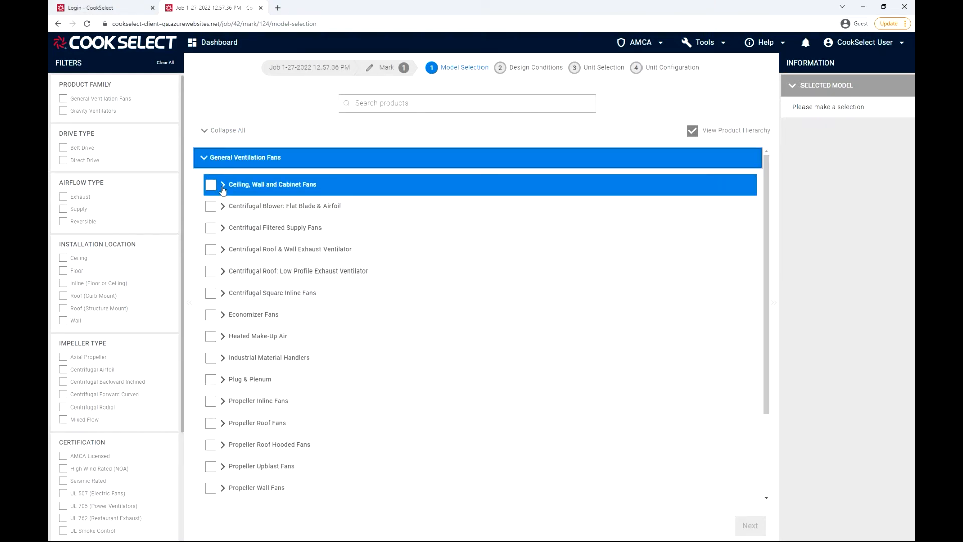
left_click(222, 185)
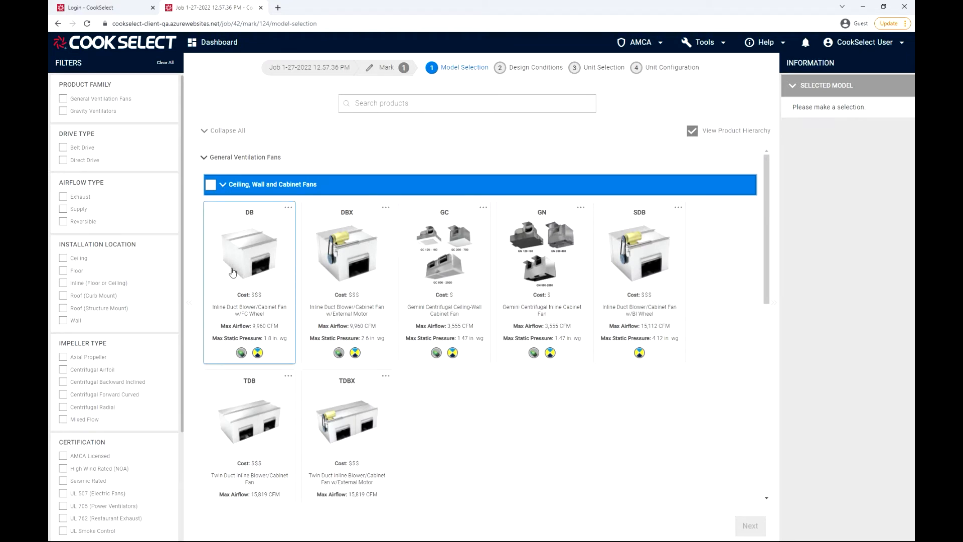
left_click(205, 139)
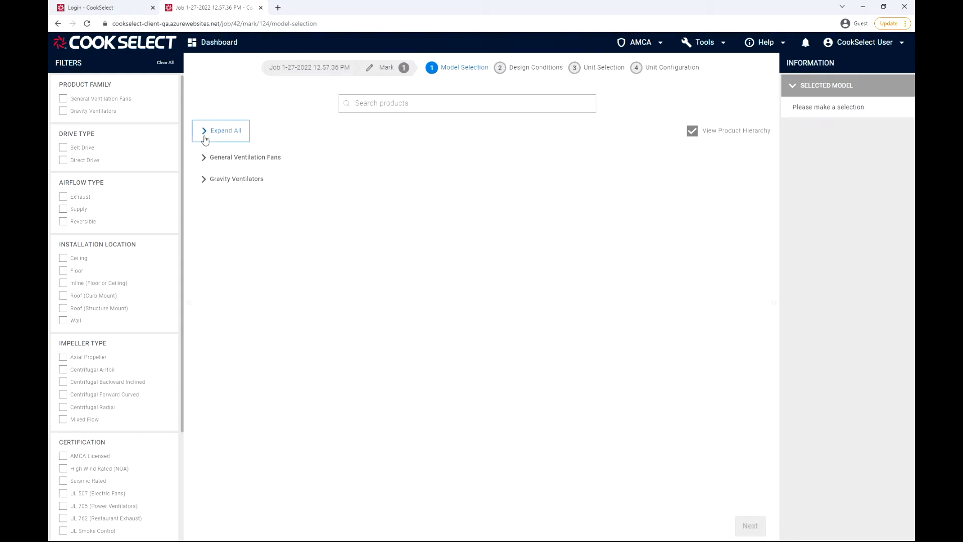
left_click(693, 131)
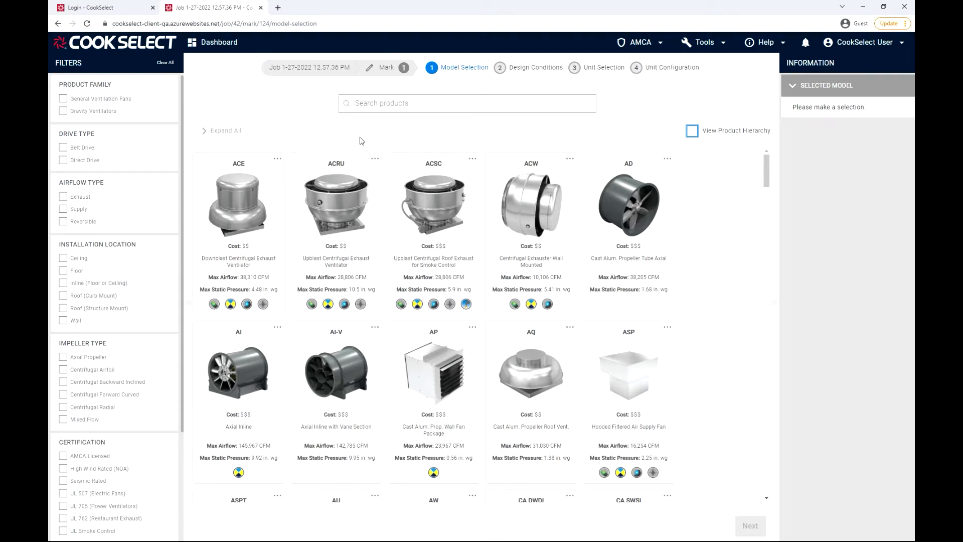
Step: Filter the products by General Ventilation Fans, Direct Drive and Inline (Floor or Ceiling), and clear all the filters
left_click(63, 99)
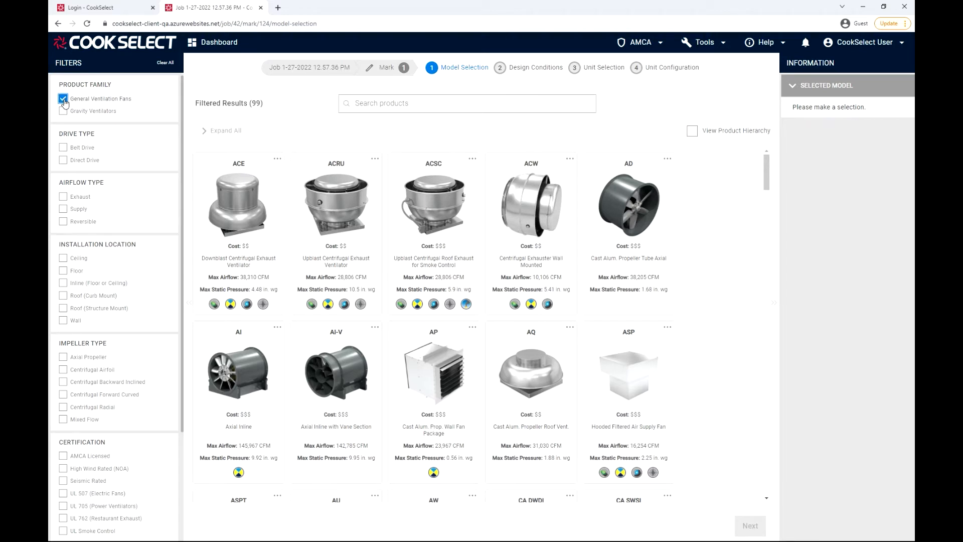
left_click(64, 161)
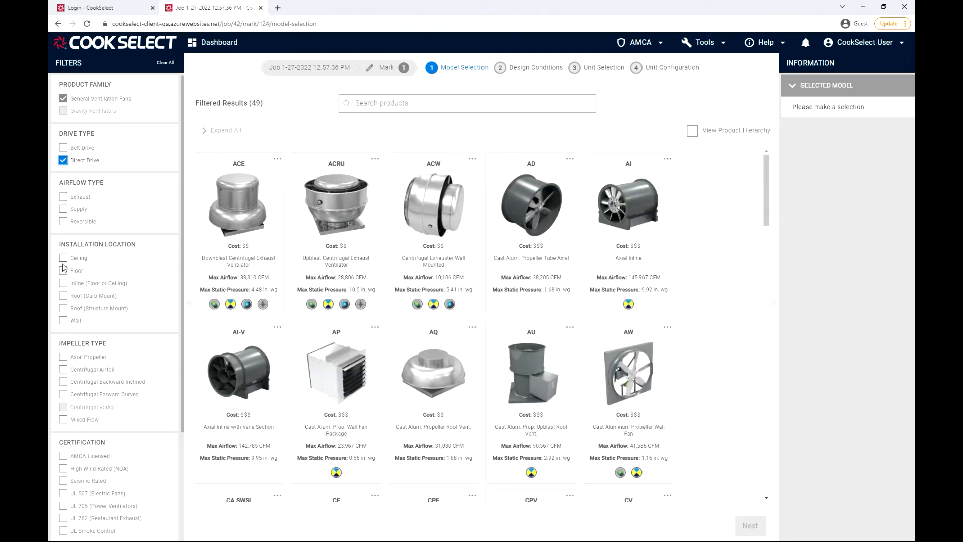
left_click(63, 282)
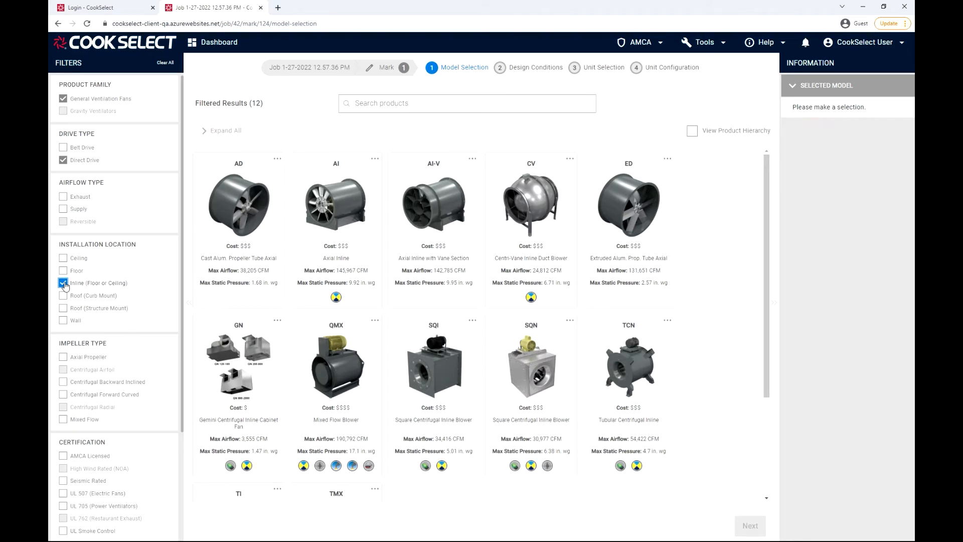
left_click(63, 283)
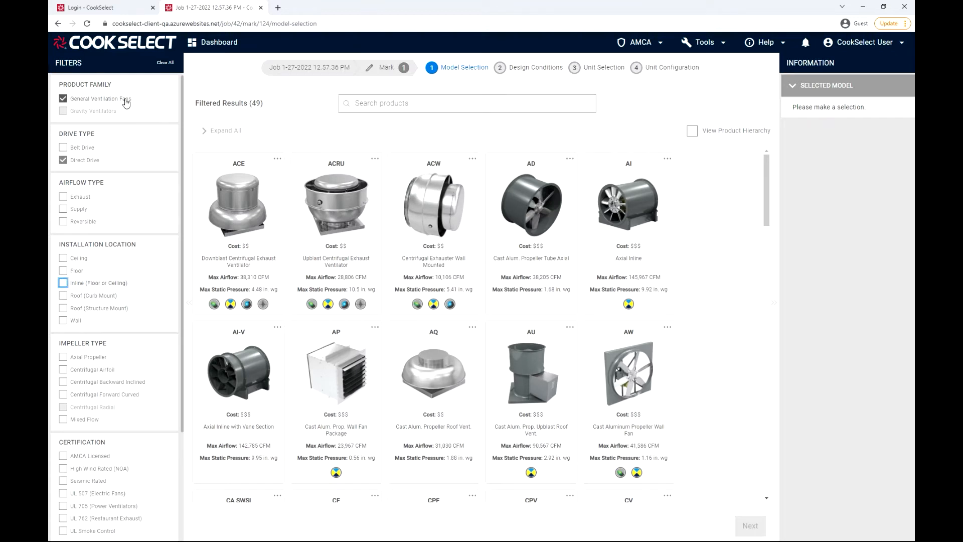
left_click(163, 64)
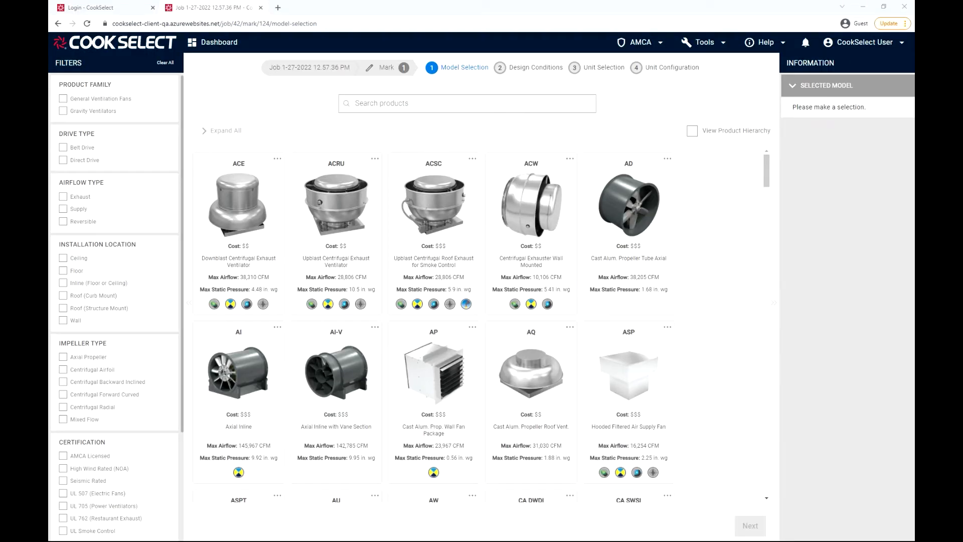
Step: Search the products for several models at once with "ace, tlc, hlc", and clear the search
left_click(366, 104)
type("ace")
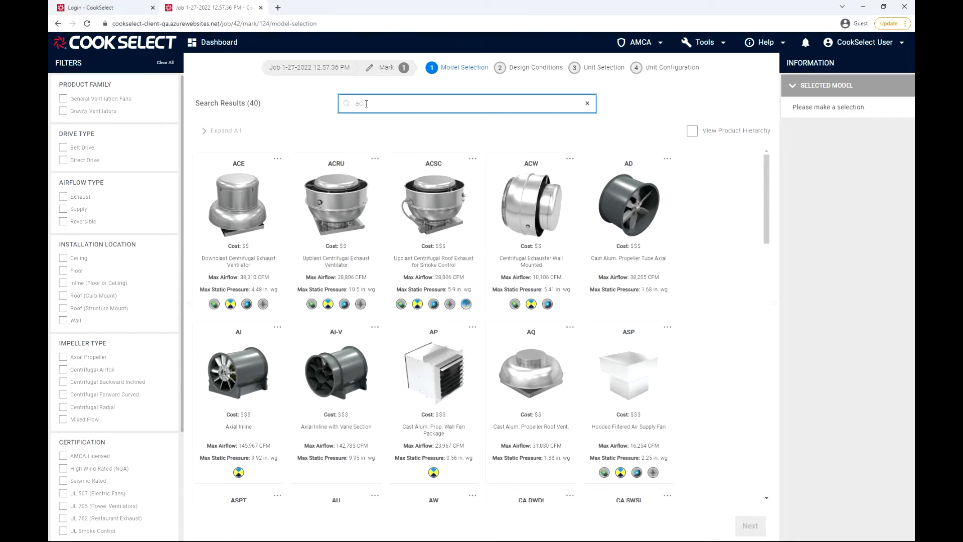
type(" t")
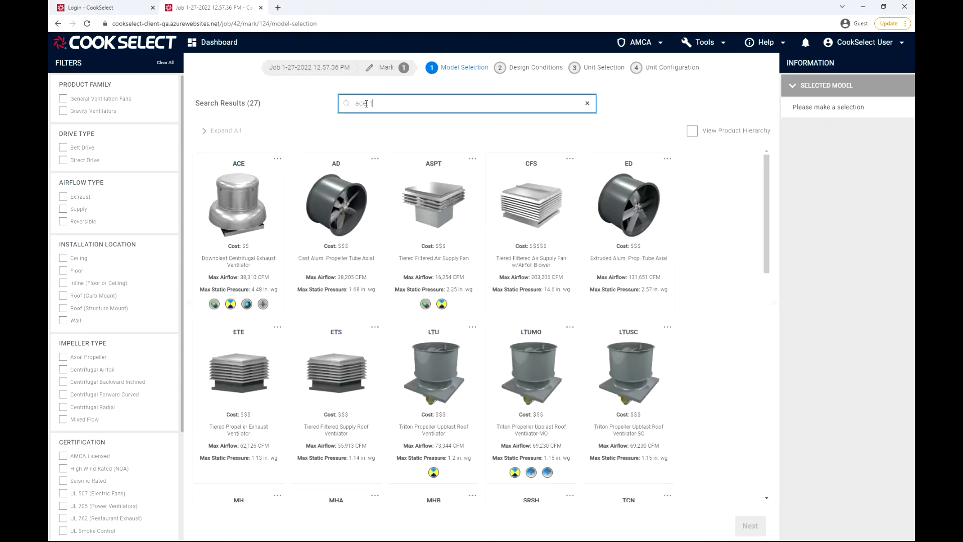
type("lc, hlc")
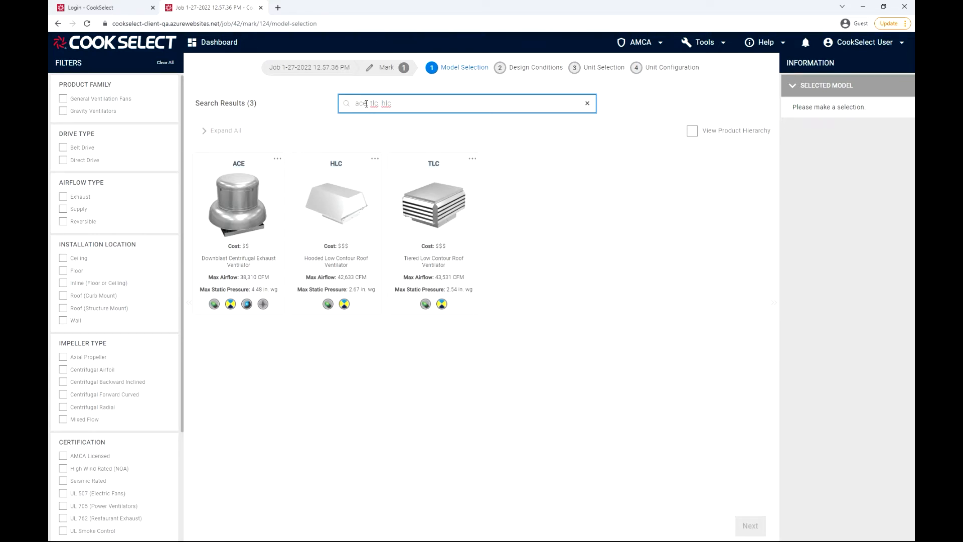
left_click(587, 104)
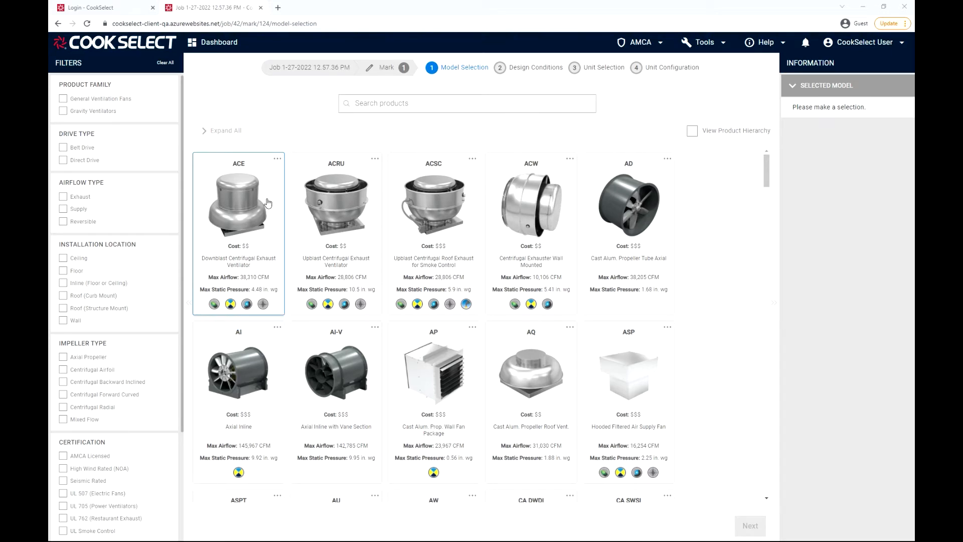
Step: Check which documents are offered for the ACE model, and select the ACE, ACSC and ACW models
left_click(277, 159)
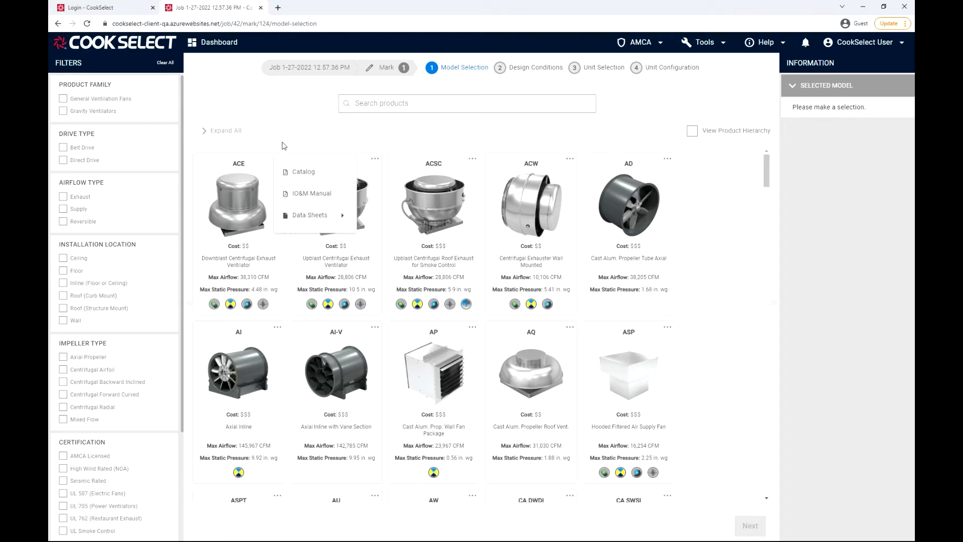
left_click(283, 145)
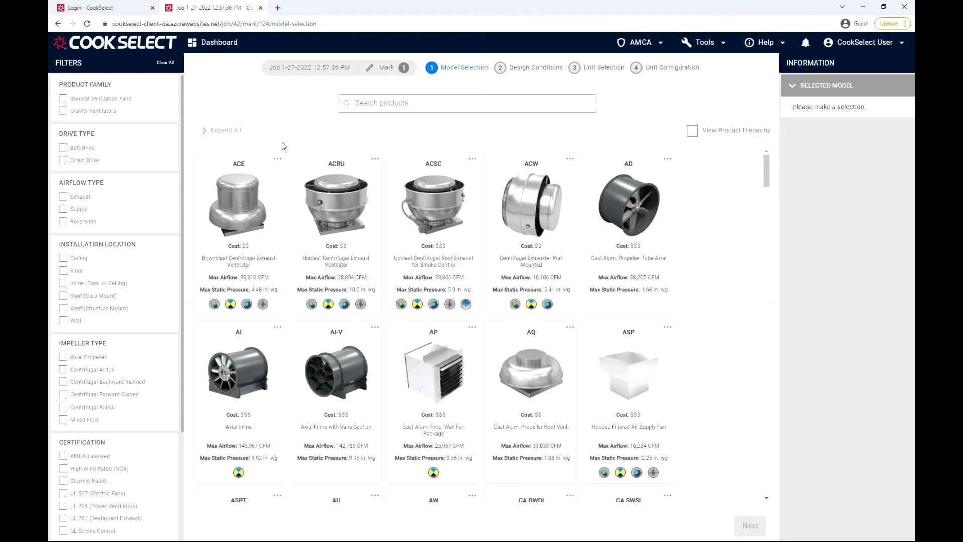
left_click(255, 242)
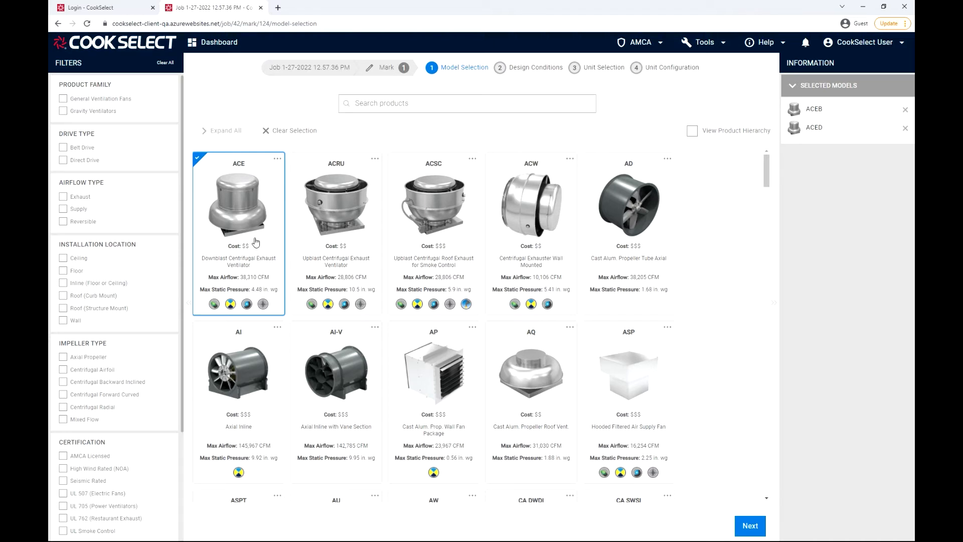
left_click(439, 236)
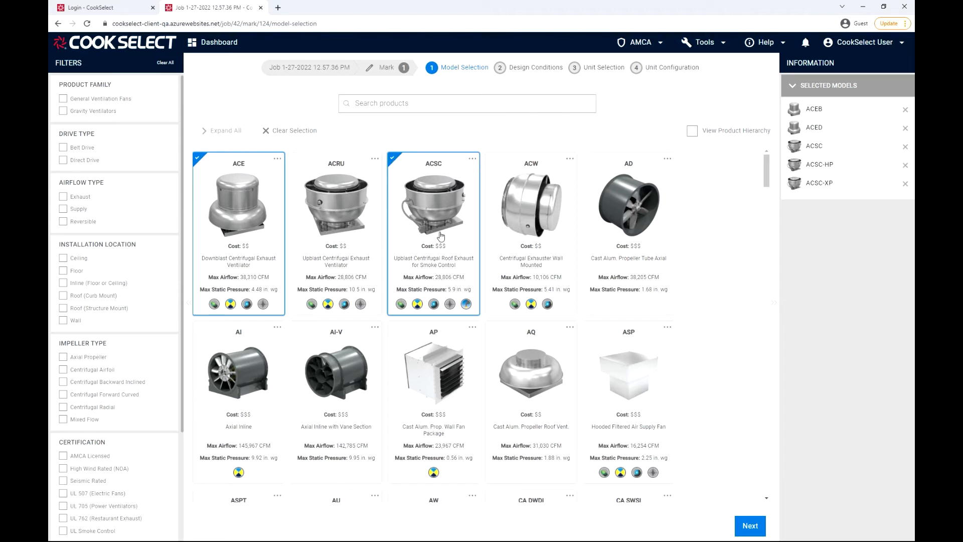
left_click(536, 247)
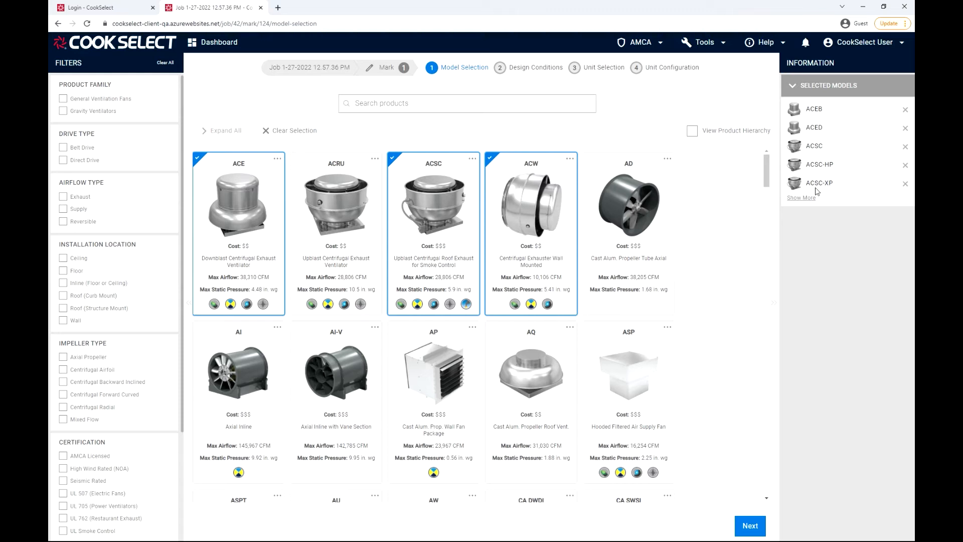
Step: Remove the ACSC and ACSC-XP variants from the selected models
left_click(905, 147)
left_click(905, 166)
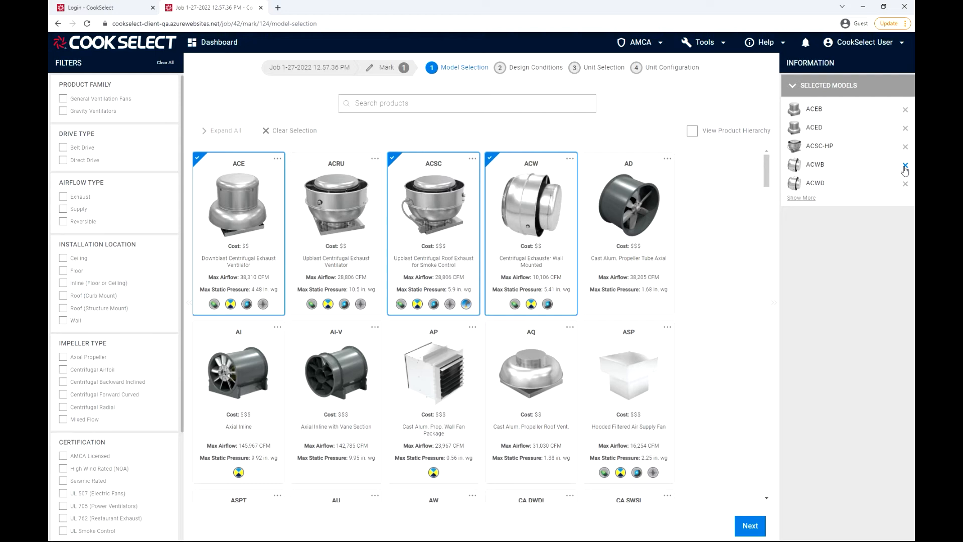
Step: Go through the design conditions with their advanced inputs expanded, and proceed to unit selection
left_click(750, 525)
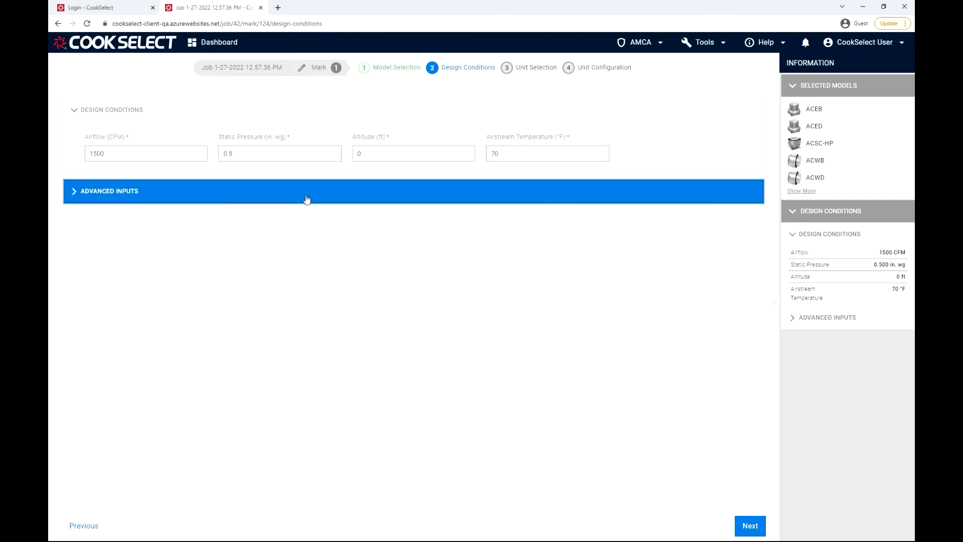
left_click(306, 199)
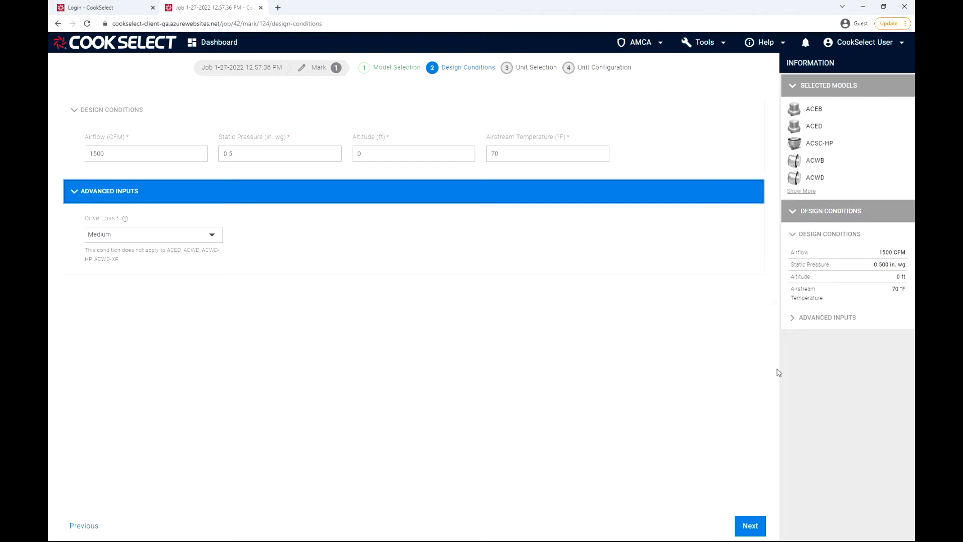
left_click(744, 530)
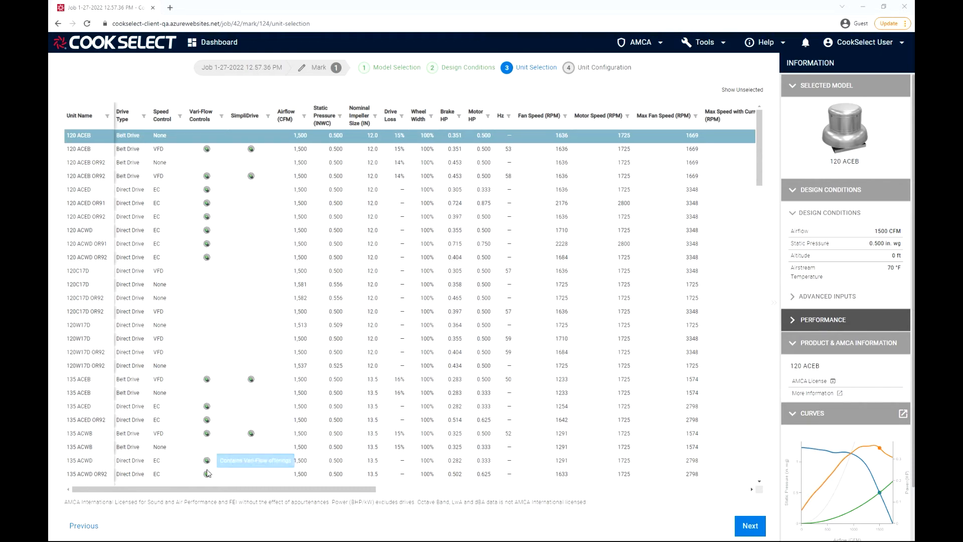
Step: Move the Drive Type column of the unit table ahead of Unit Name, and reposition it behind Speed Control
left_click_drag(210, 491, 174, 487)
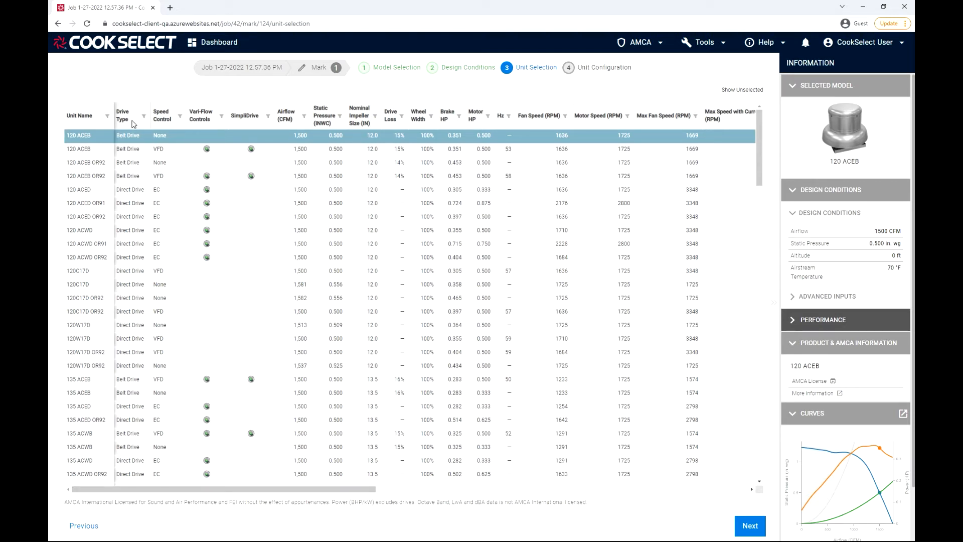
left_click_drag(134, 123, 104, 124)
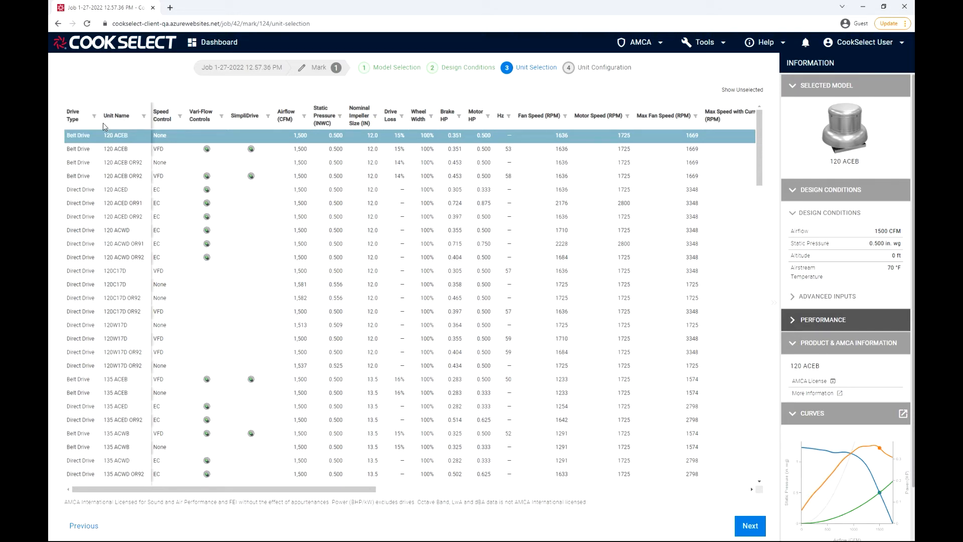
left_click_drag(82, 122, 170, 124)
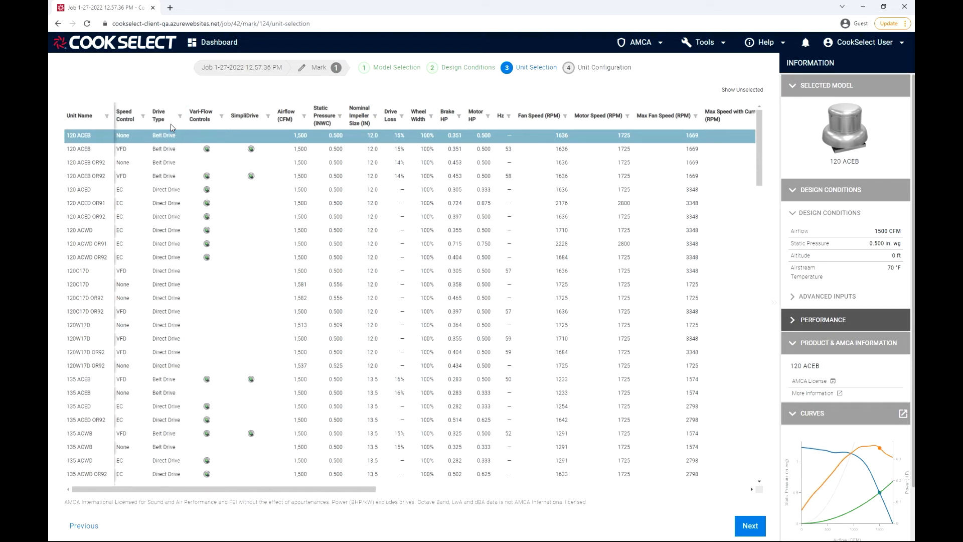
mouse_move(169, 122)
left_mouse_down()
mouse_move(220, 121)
mouse_move(159, 120)
left_mouse_up()
Step: Select the 120 ACWD OR92 unit, view its product page with more information, and return to the unit table
left_click_drag(317, 493, 362, 496)
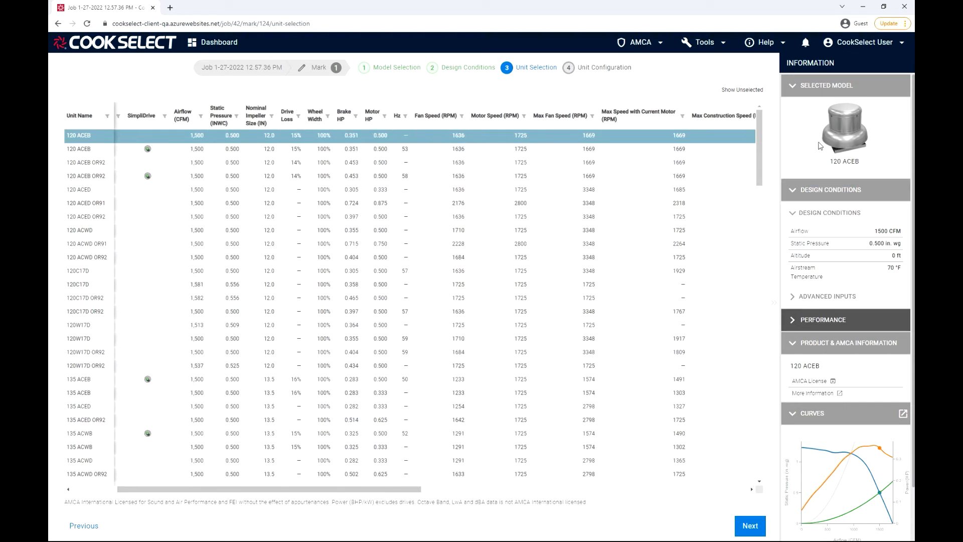
left_click_drag(762, 142, 763, 162)
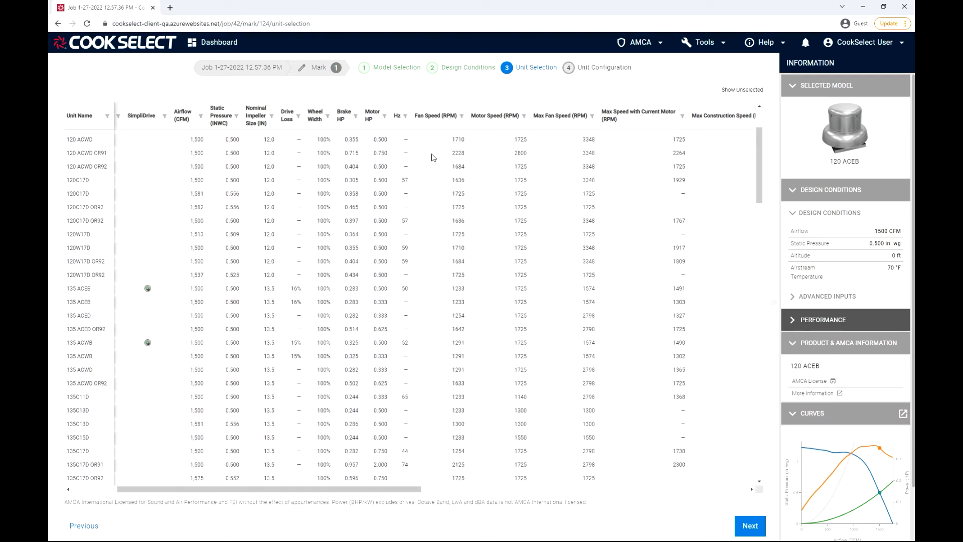
left_click(375, 168)
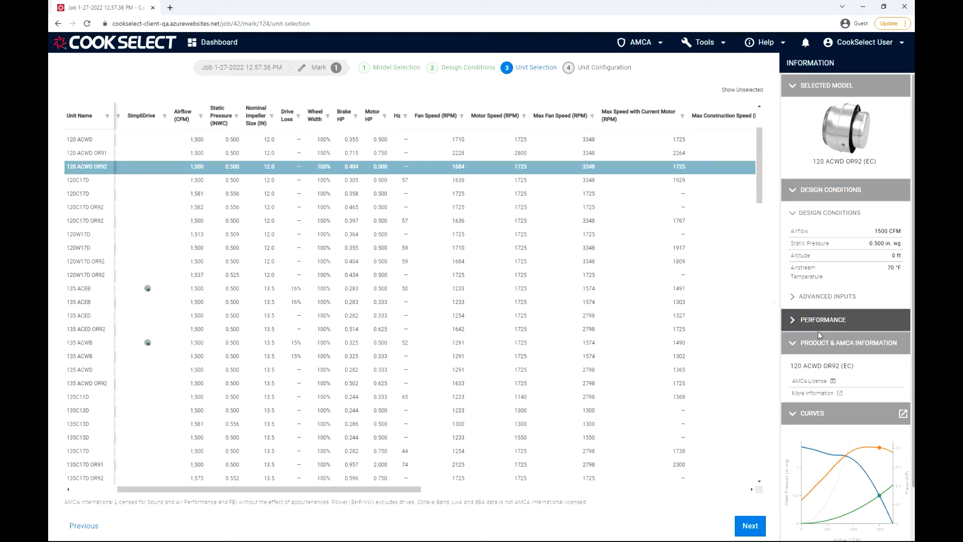
left_click(794, 90)
left_click(794, 90)
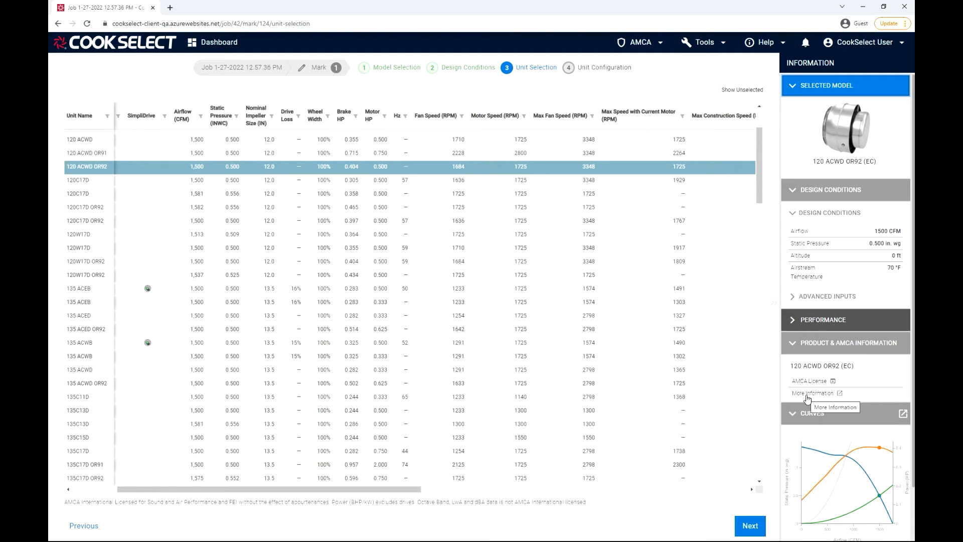
left_click(806, 395)
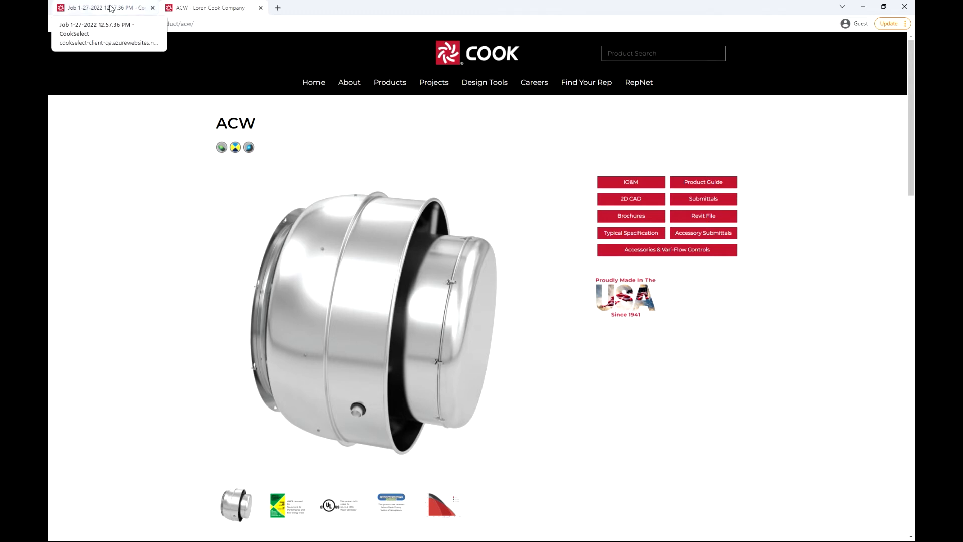
left_click(111, 7)
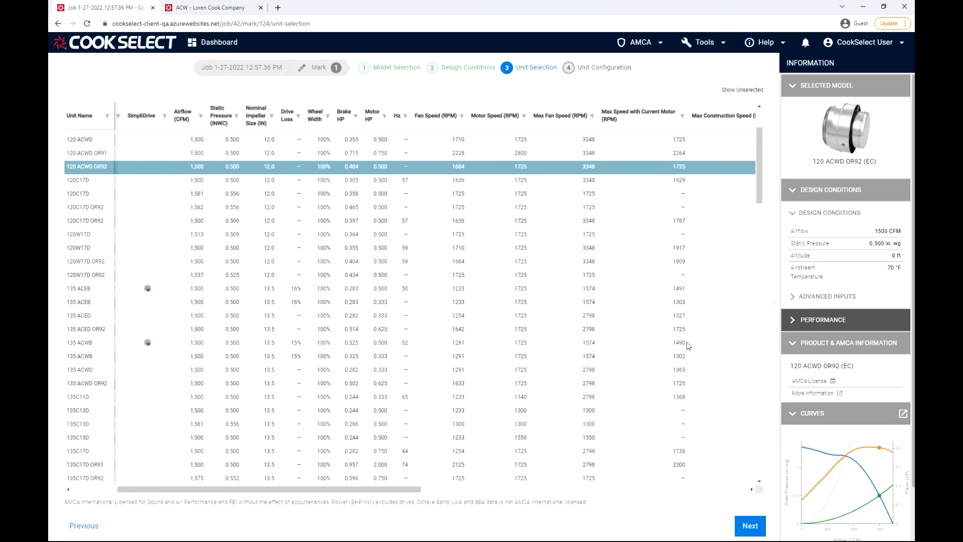
Step: Examine the 120 ACWD OR92 unit's curves and chart options in the separate printable window, and close that window
mouse_move(805, 457)
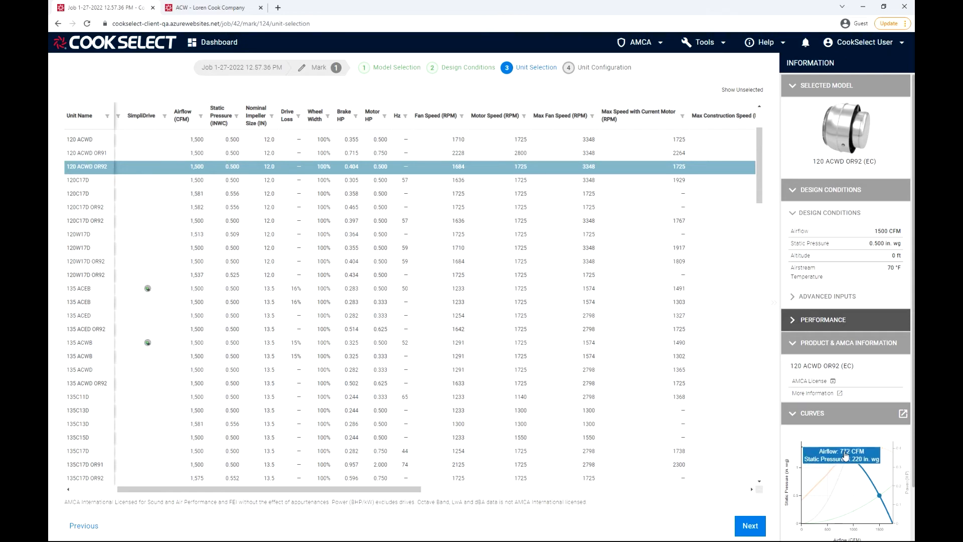
left_click(901, 414)
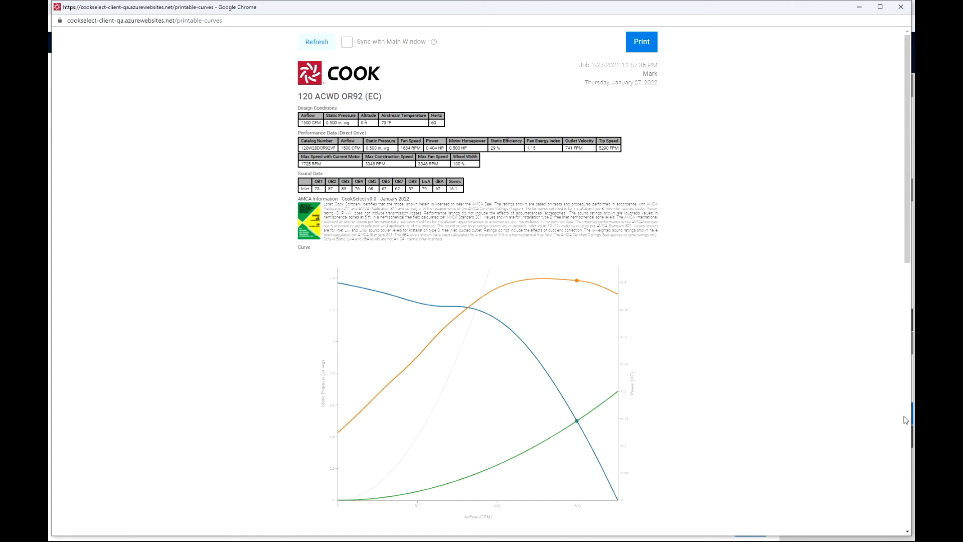
scroll(734, 443, "down", 3)
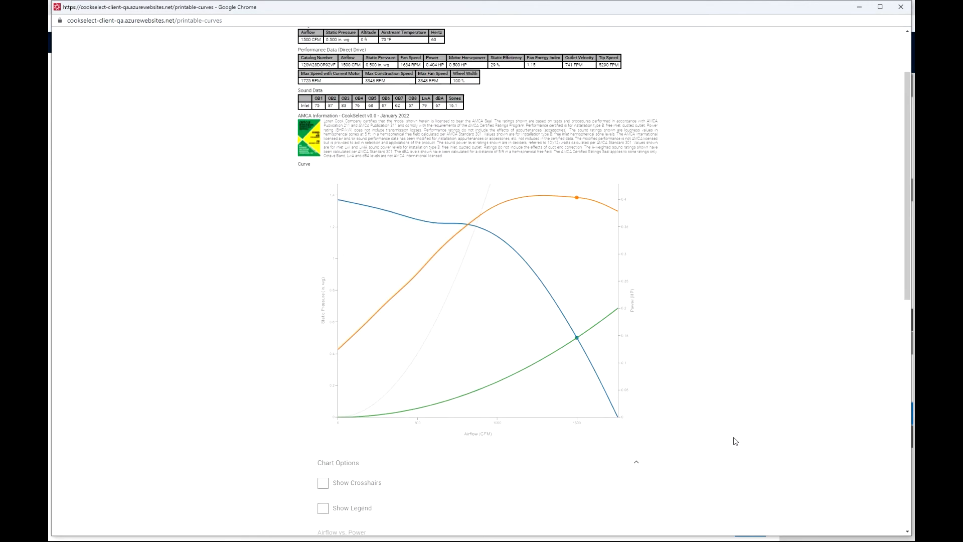
scroll(734, 441, "down", 7)
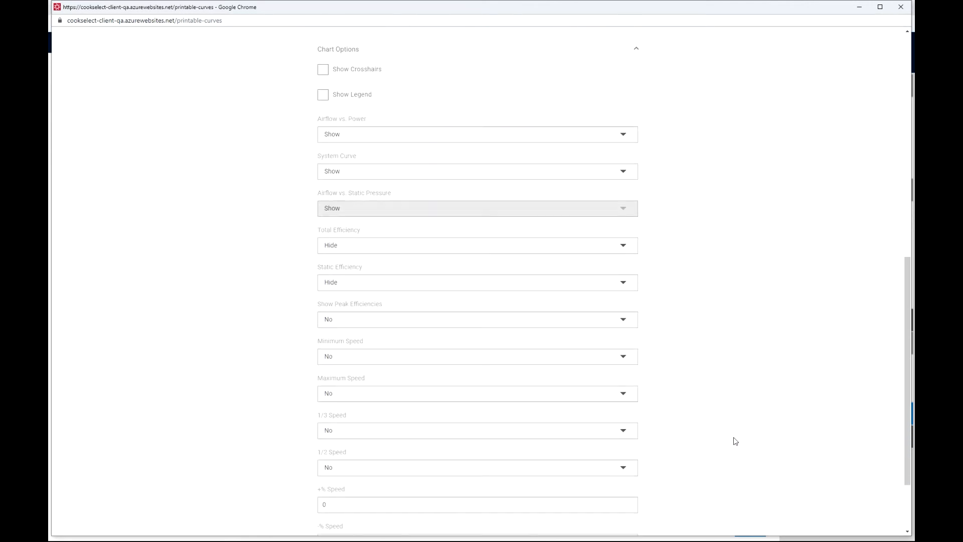
scroll(733, 438, "up", 10)
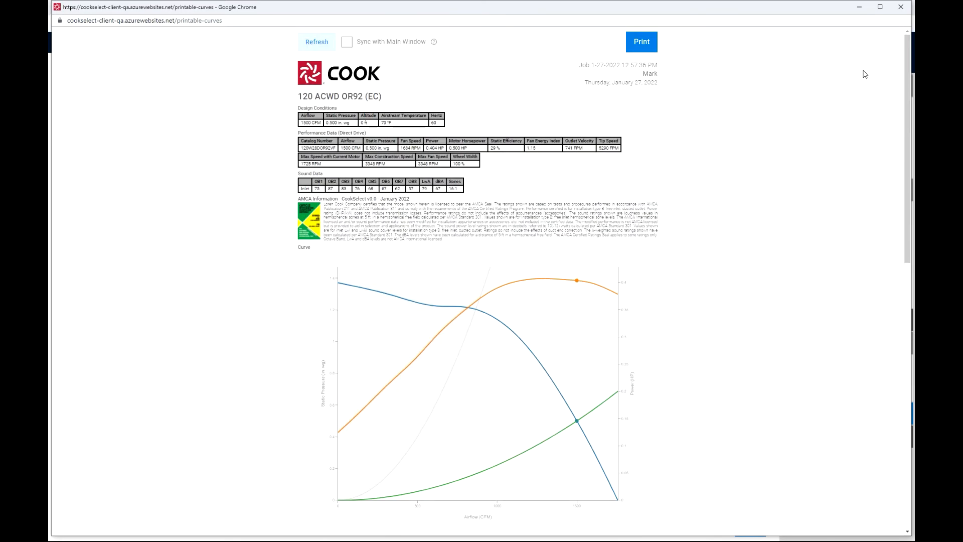
left_click(899, 7)
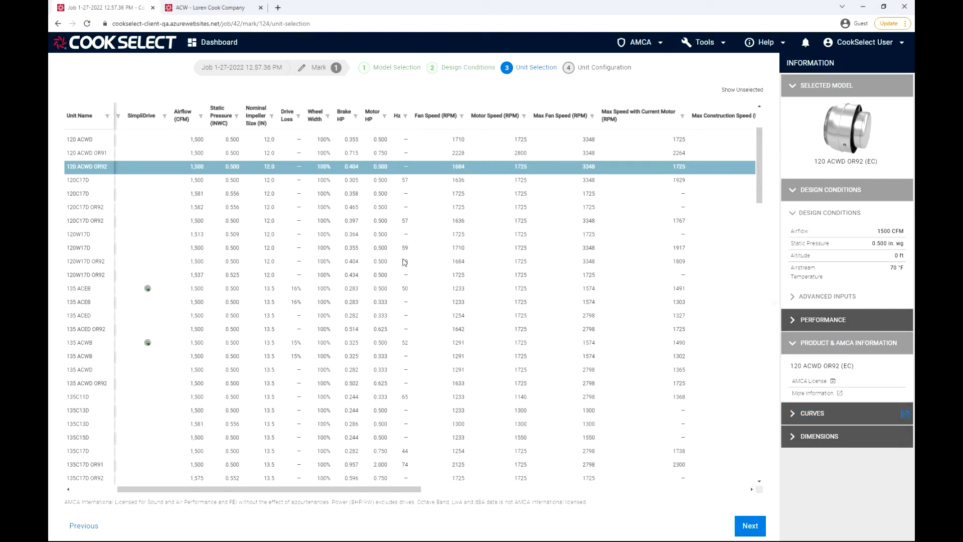
Step: Select the 120W17D OR92 unit with VFD speed control, and proceed to its unit configuration
left_click(400, 262)
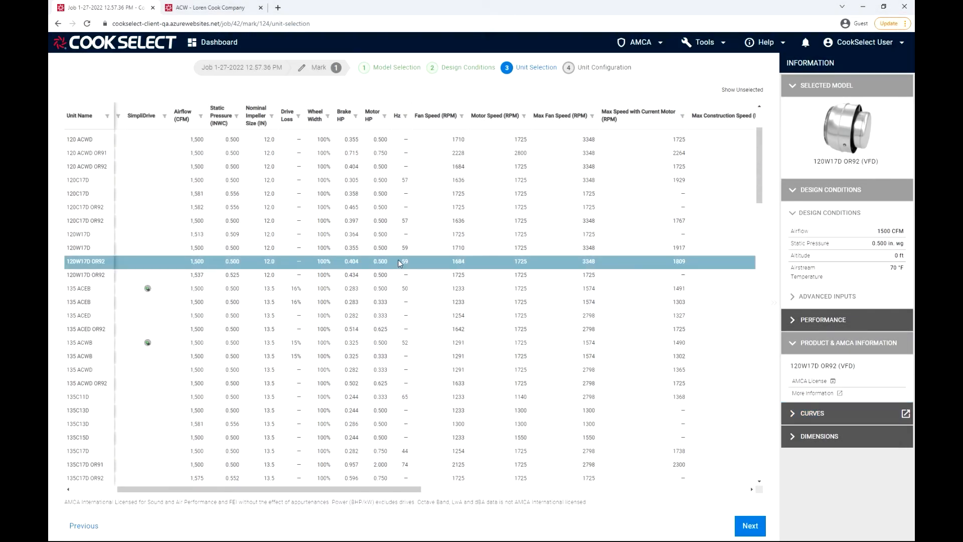
left_click(746, 535)
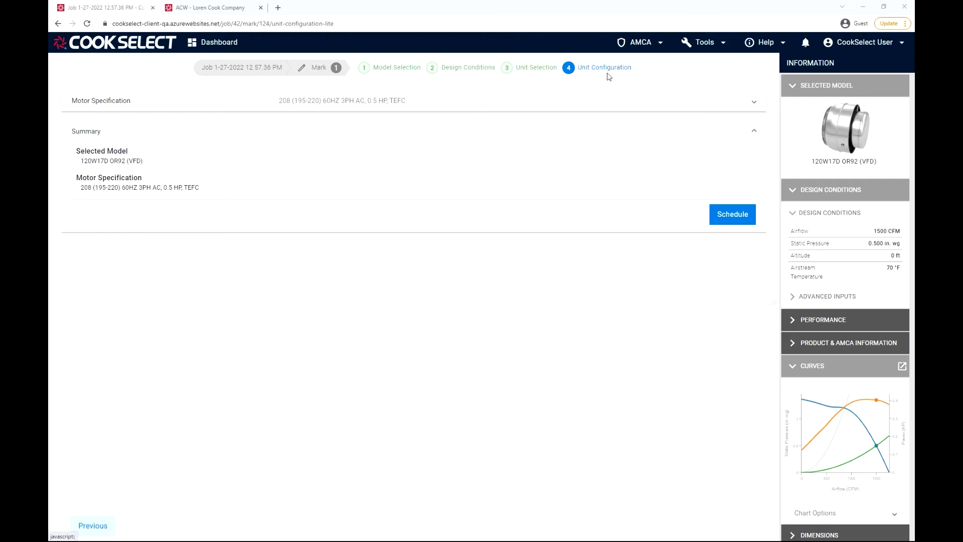
left_click(753, 105)
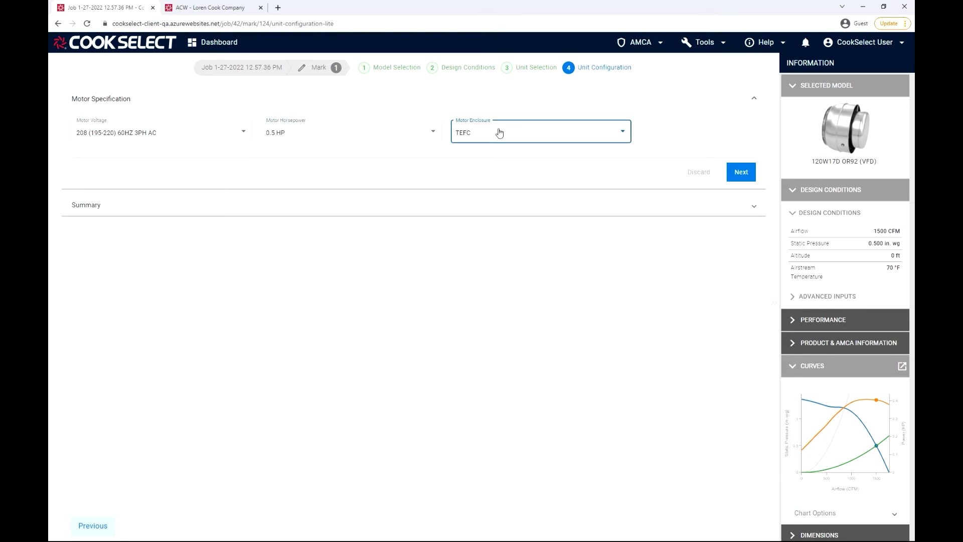
left_click(228, 137)
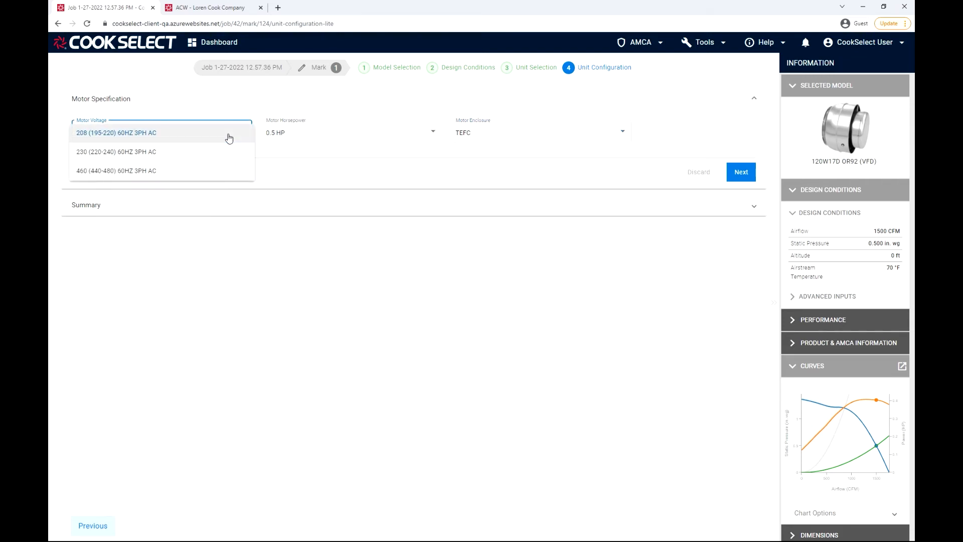
left_click(229, 138)
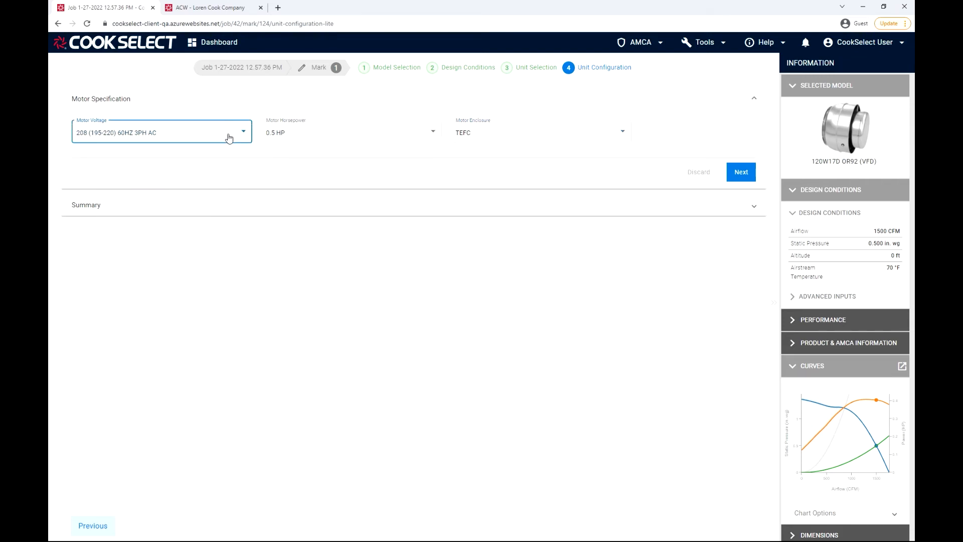
left_click(741, 173)
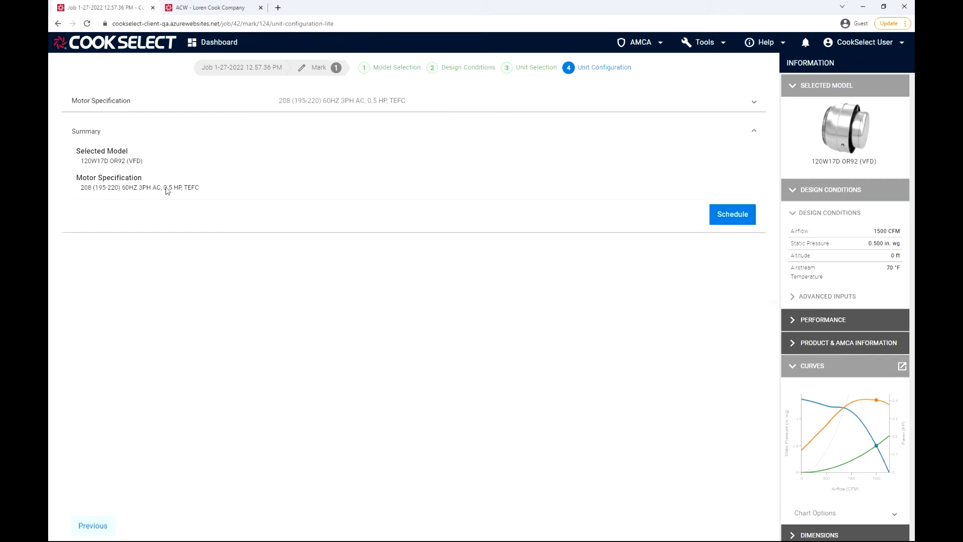
left_click(729, 214)
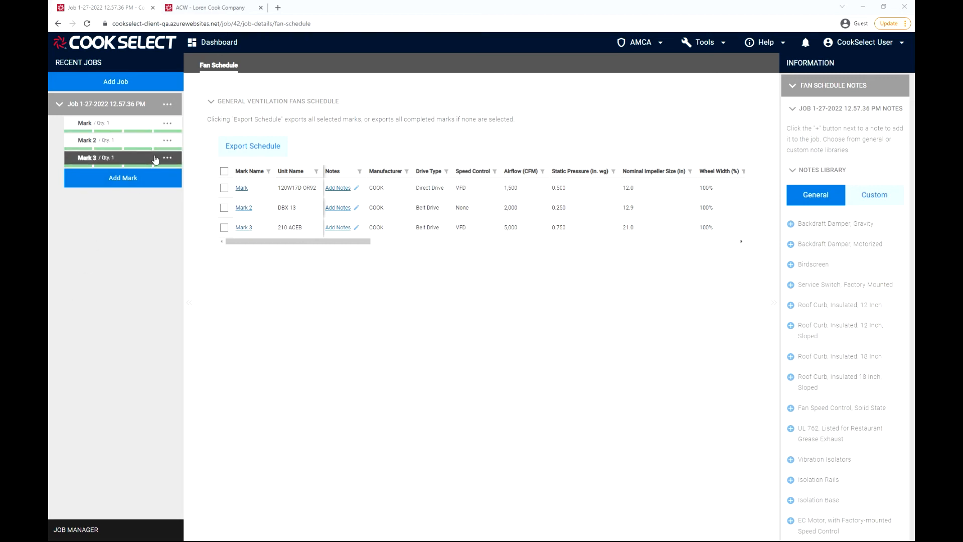
Step: Check the options offered for the first mark, and move the fan schedule's Manufacturer column behind Drive Type
left_click(168, 123)
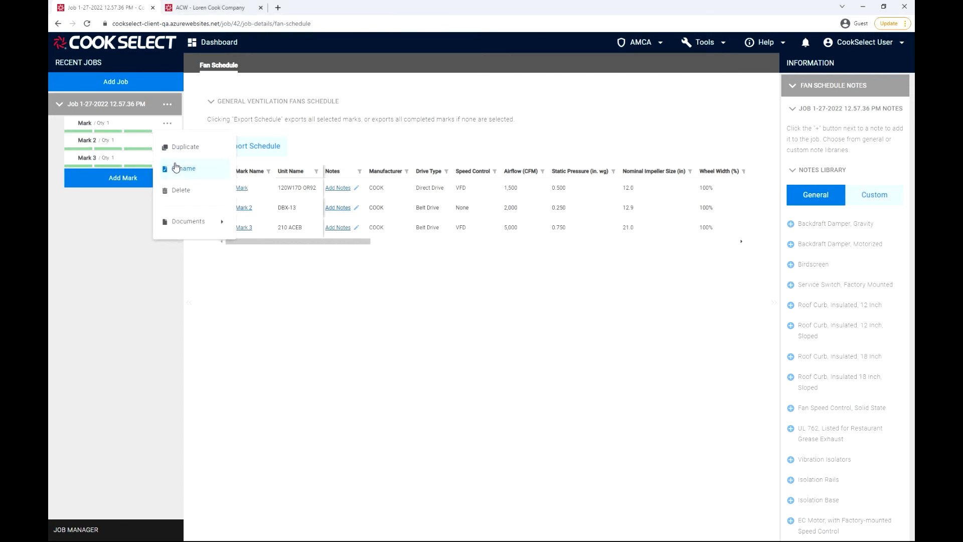
left_click(404, 171)
left_click_drag(404, 171, 438, 173)
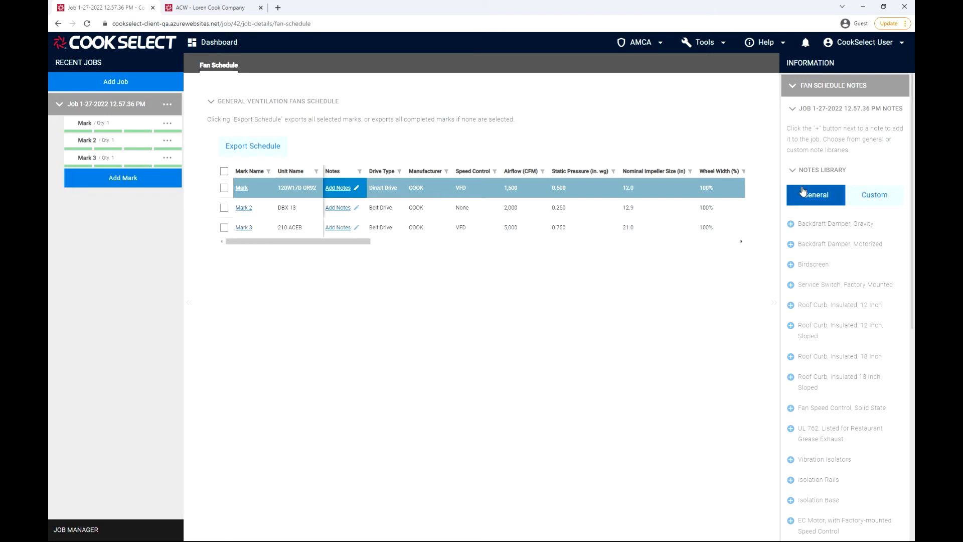
Step: Add the general notes "Roof Curb, Insulated, 12 Inch, Sloped", "Birdscreen", "Backdraft Damper, Gravity" and a second "Birdscreen" to the job
left_click(879, 197)
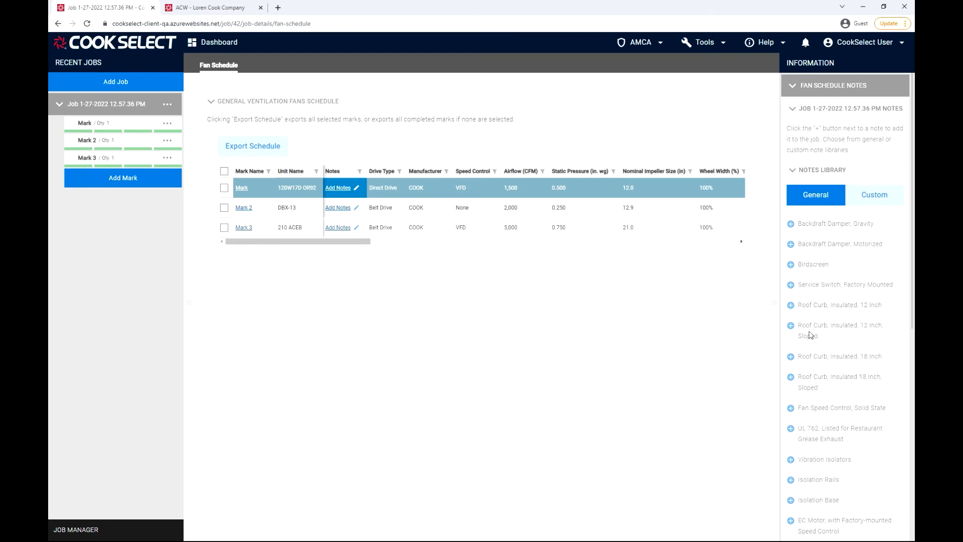
left_click(790, 325)
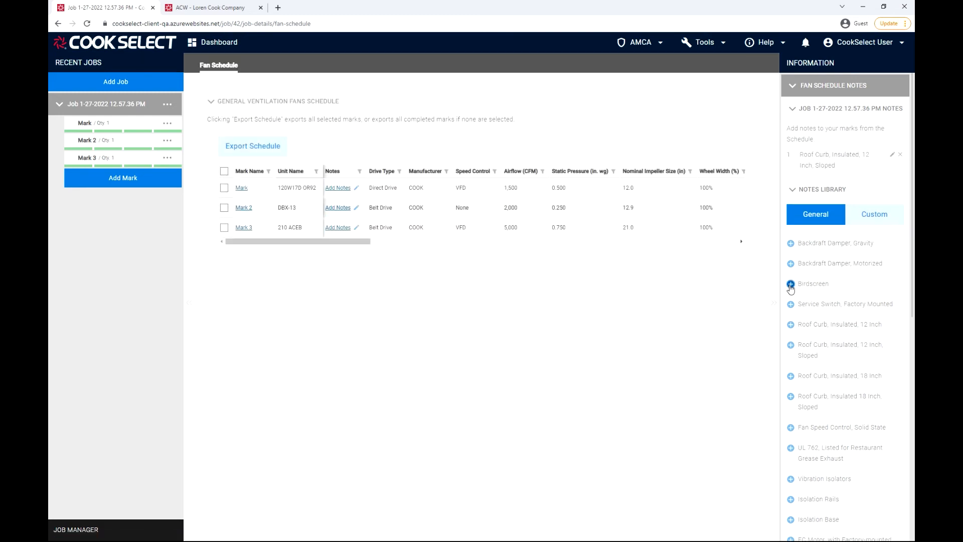
left_click(790, 284)
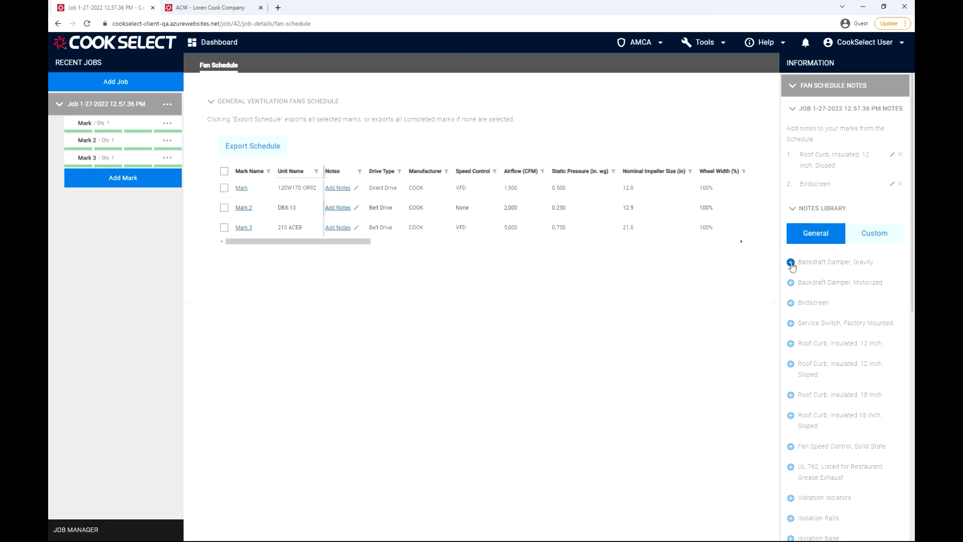
left_click(791, 263)
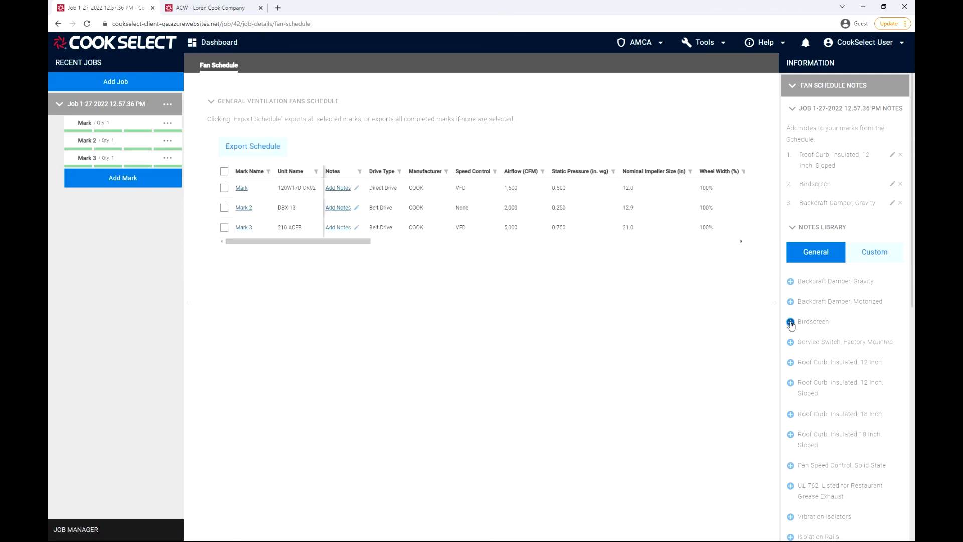
left_click(791, 323)
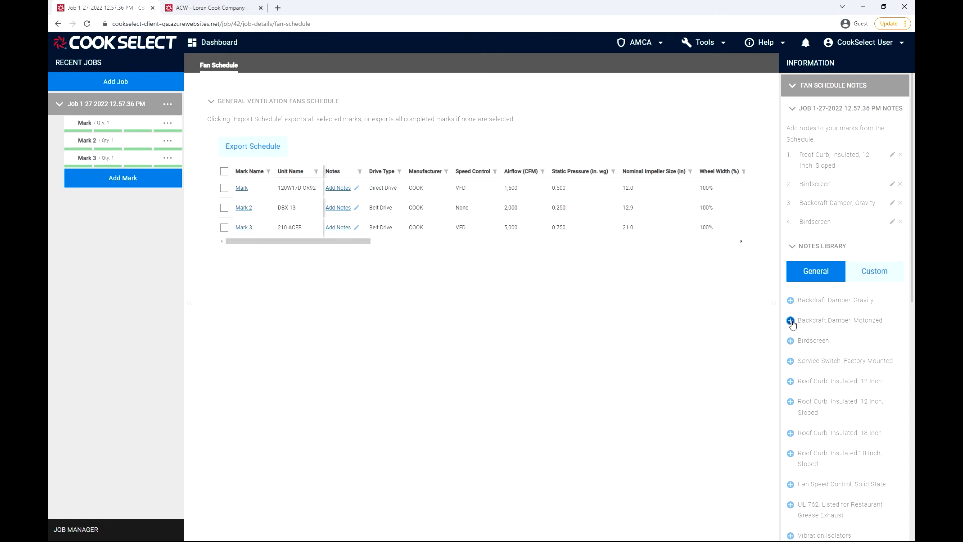
Step: Create a custom note named "Custom Note 4" in the notes library
left_click(870, 271)
left_click(827, 299)
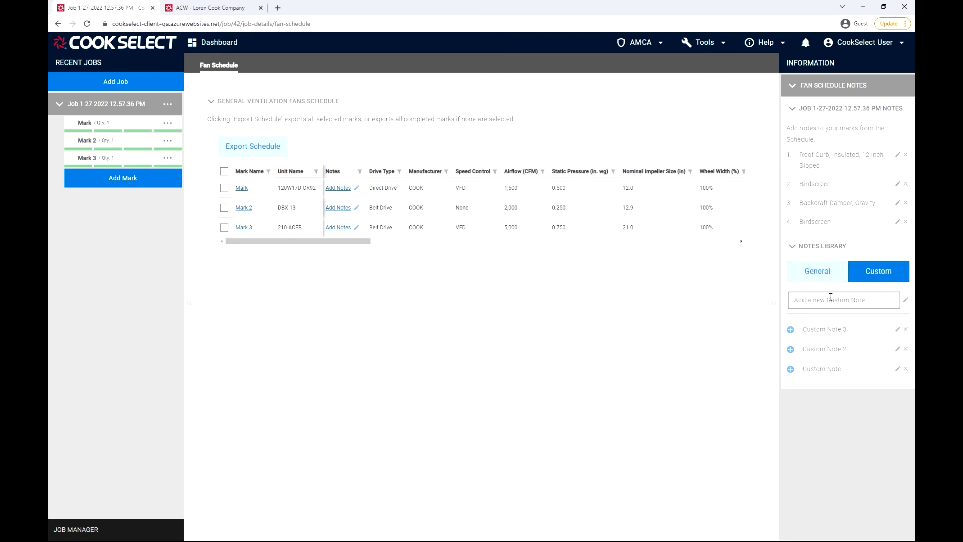
type("Custom N")
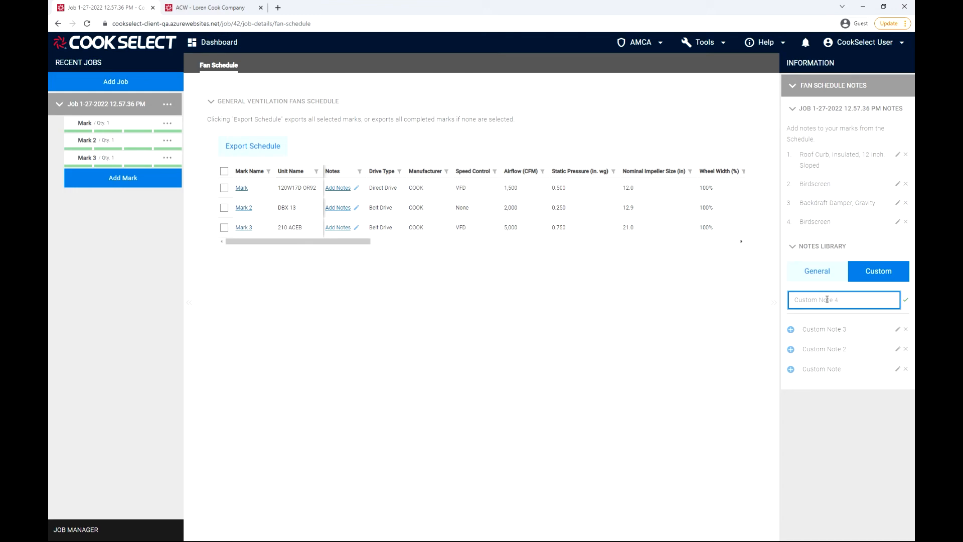
type("ote 4")
key("Return")
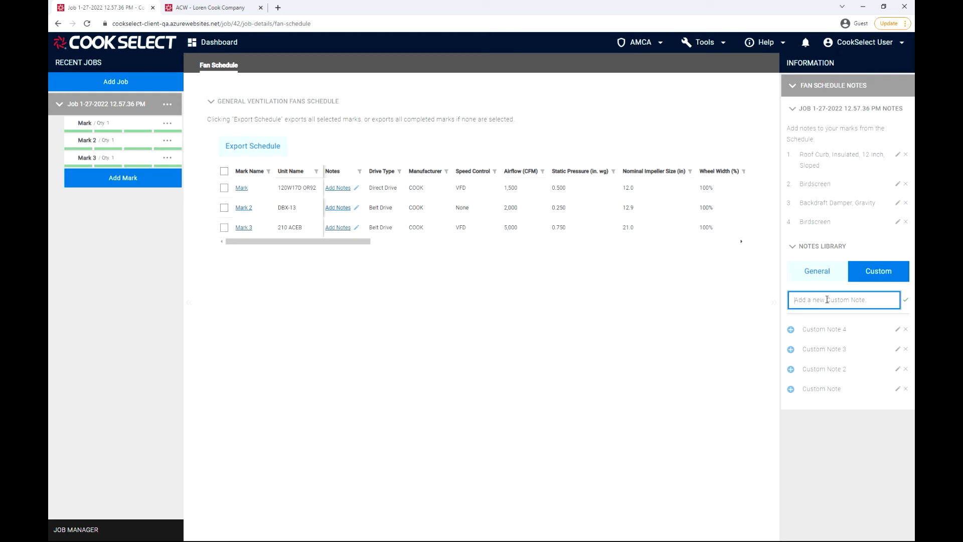
Step: Add Custom Note 4 twice, Custom Note 3 twice and Custom Note to the job's notes, and delete one duplicate Custom Note 3
left_click(791, 330)
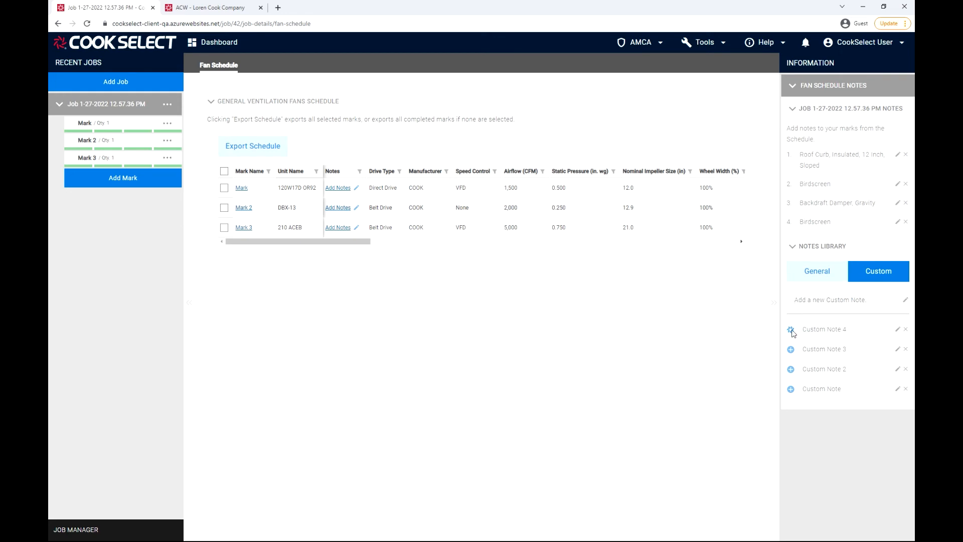
left_click(791, 350)
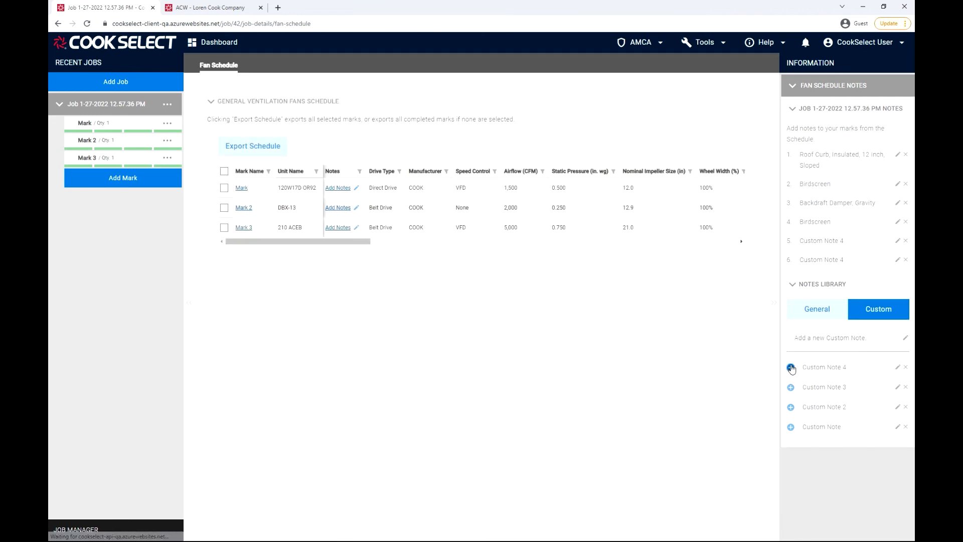
left_click(791, 389)
left_click(791, 406)
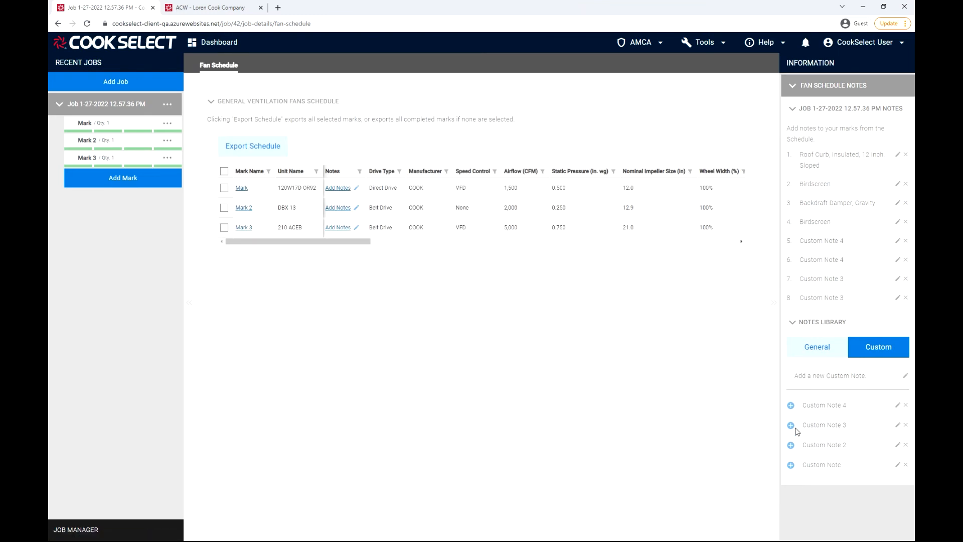
left_click(791, 464)
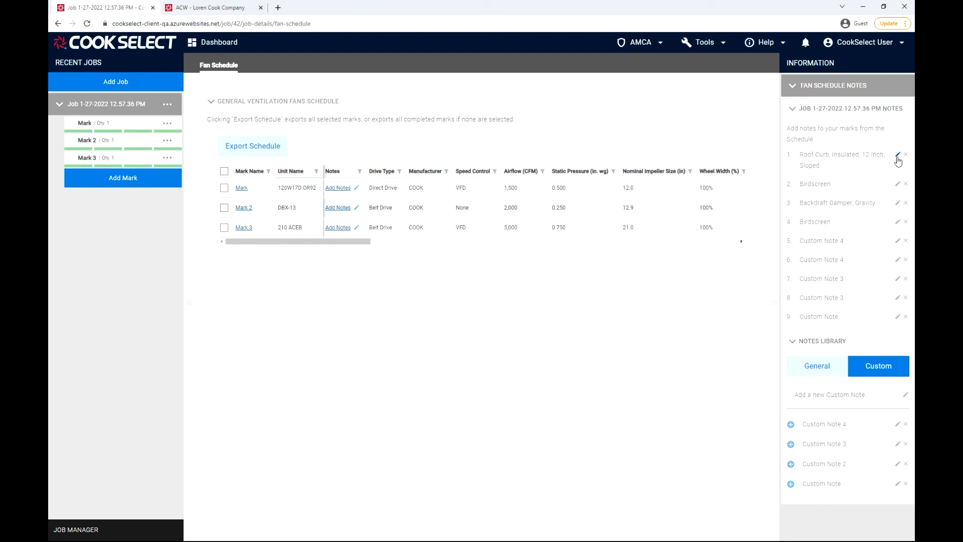
left_click(905, 279)
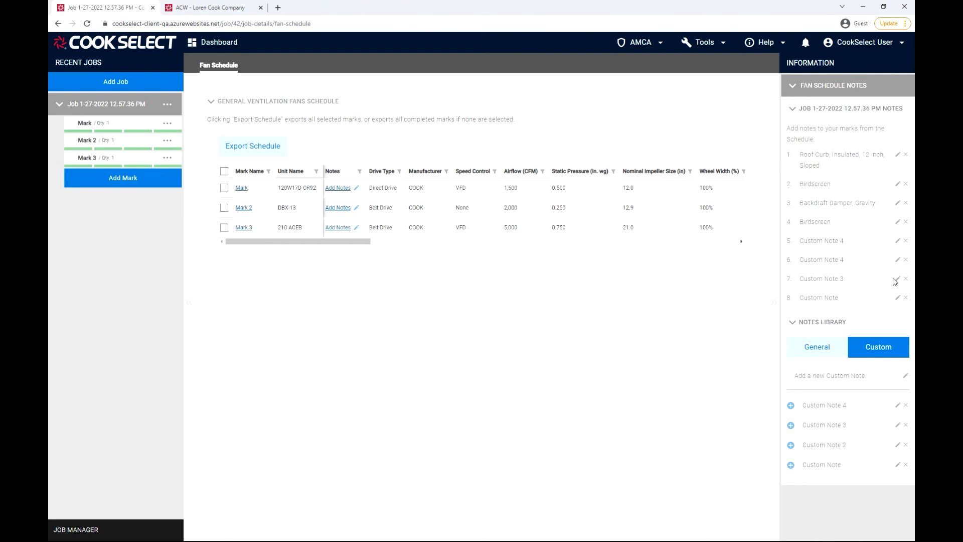
Step: Assign notes 1, 2, 5 and 6 to the first mark in the fan schedule, and review the saved assignment
left_click(334, 189)
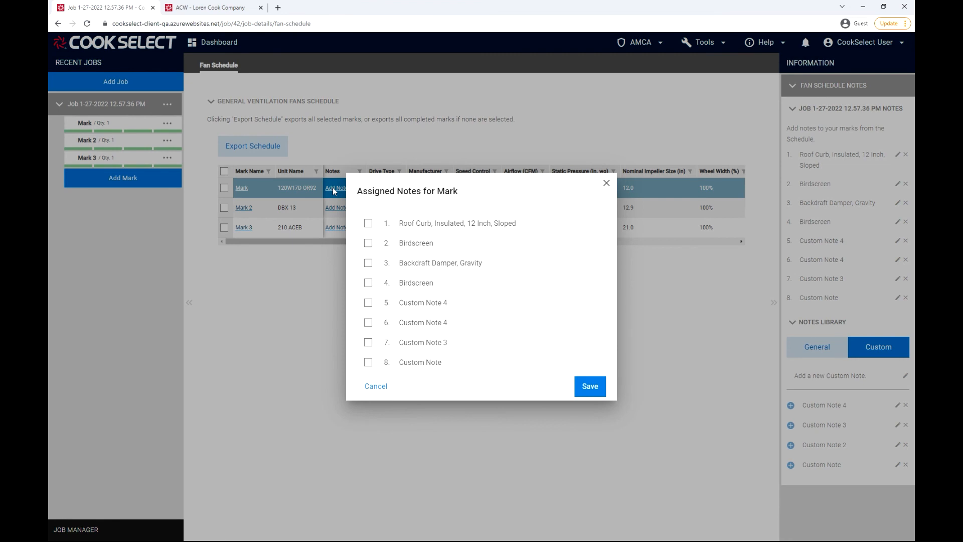
left_click(369, 223)
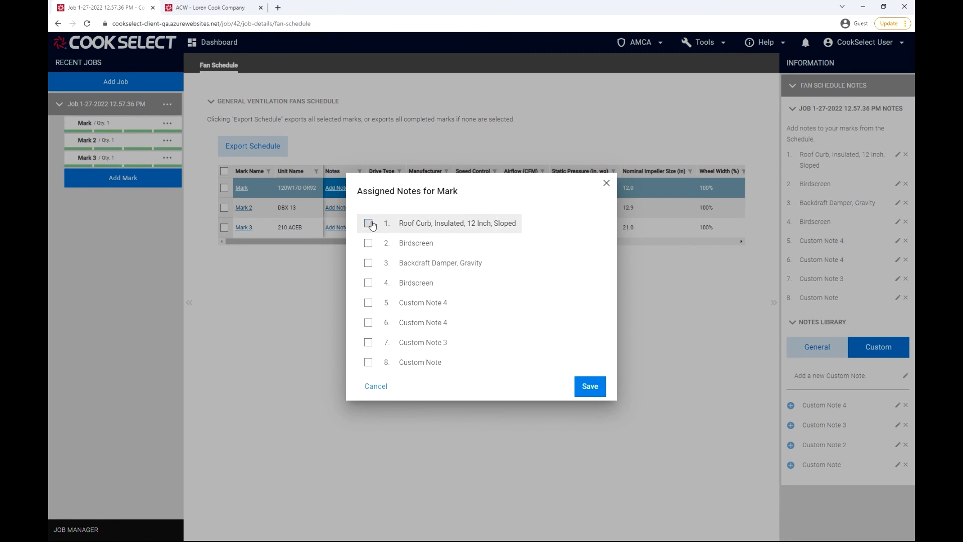
left_click(369, 244)
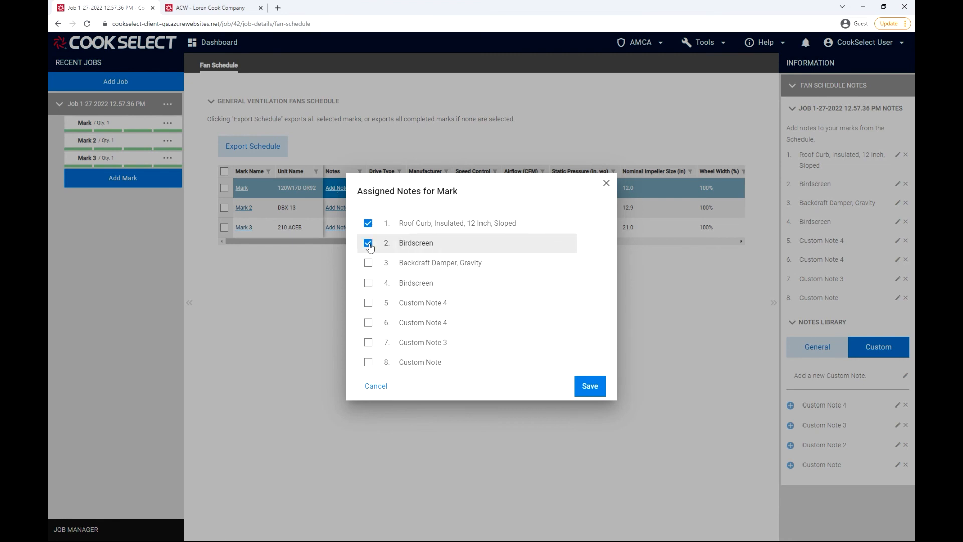
left_click(369, 304)
left_click(369, 323)
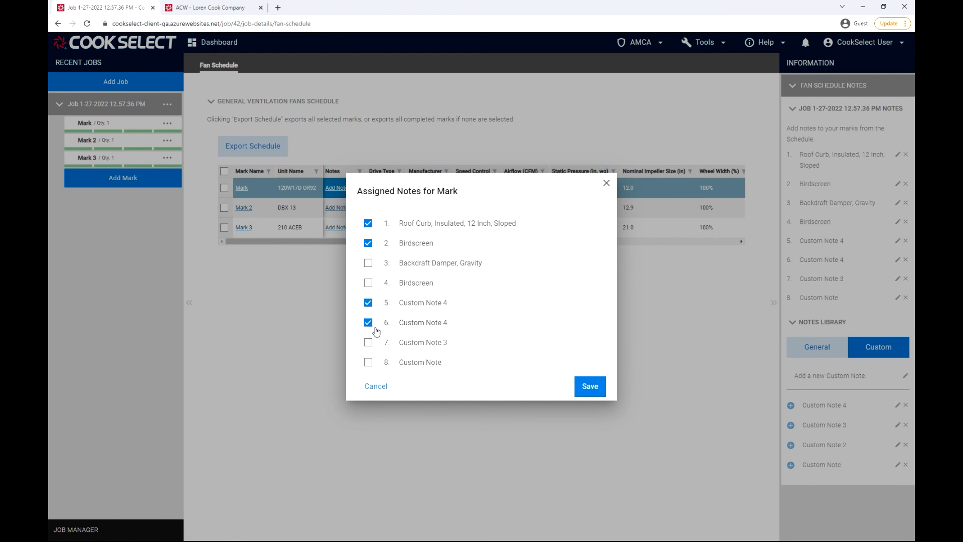
left_click(591, 389)
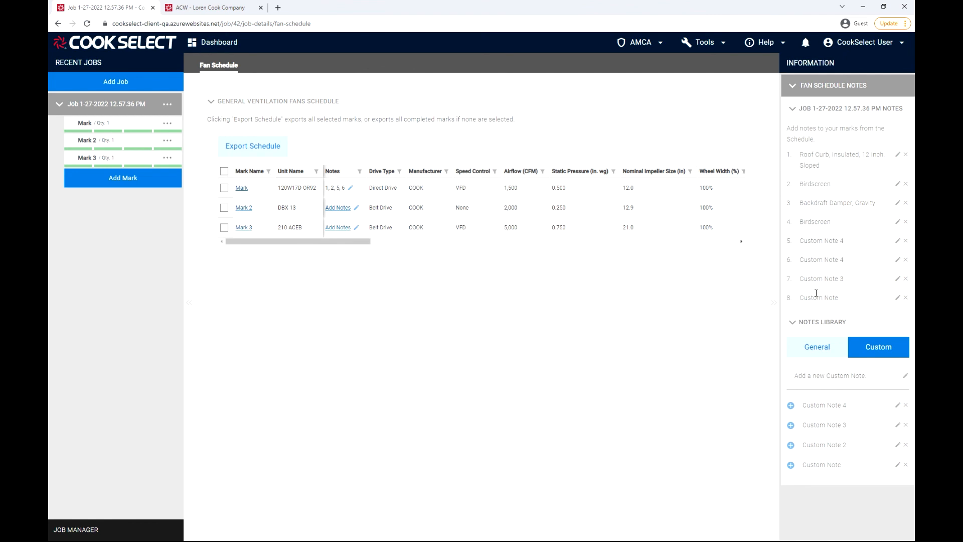
left_click(350, 189)
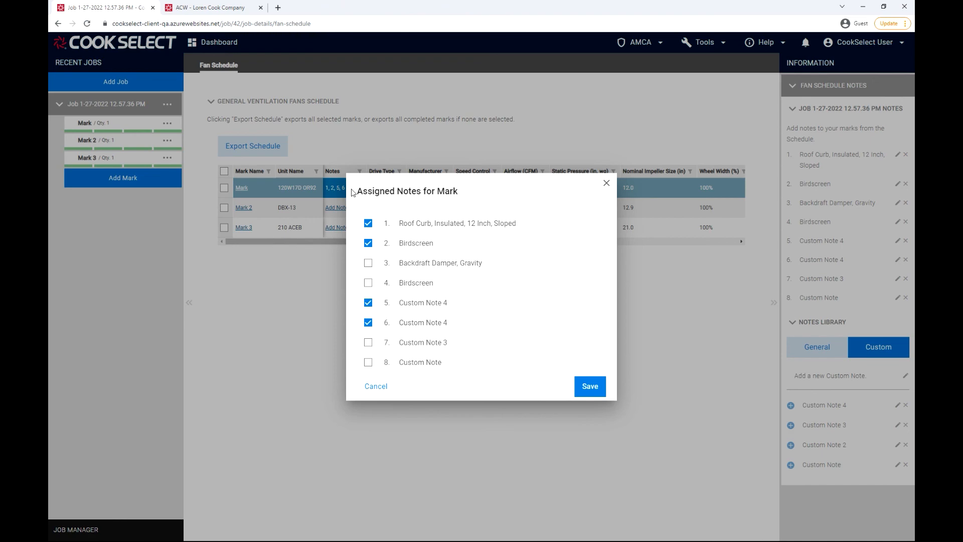
left_click(591, 385)
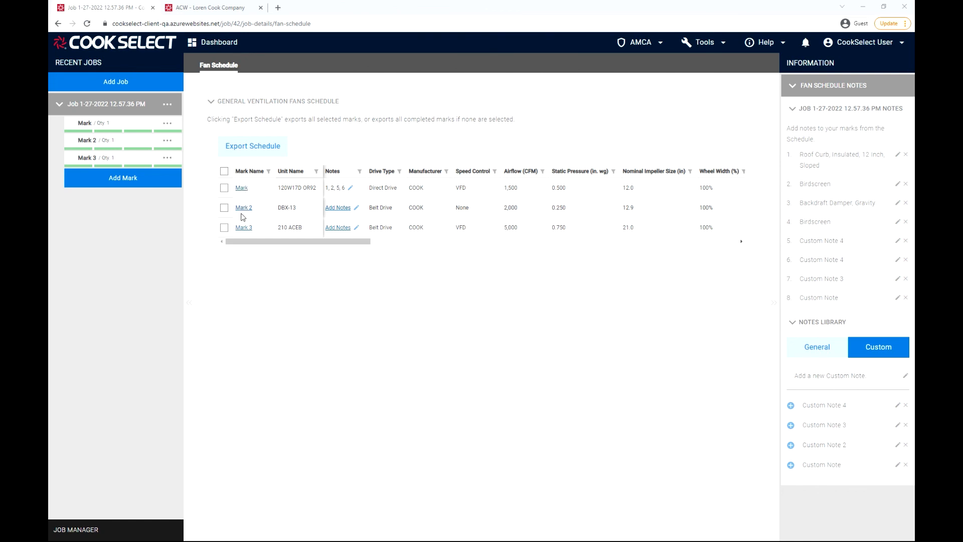
Step: Check the Mark Name filter options, and reorder the schedule columns to Manufacturer, Drive Type, Airflow (CFM), Speed Control
left_click(269, 173)
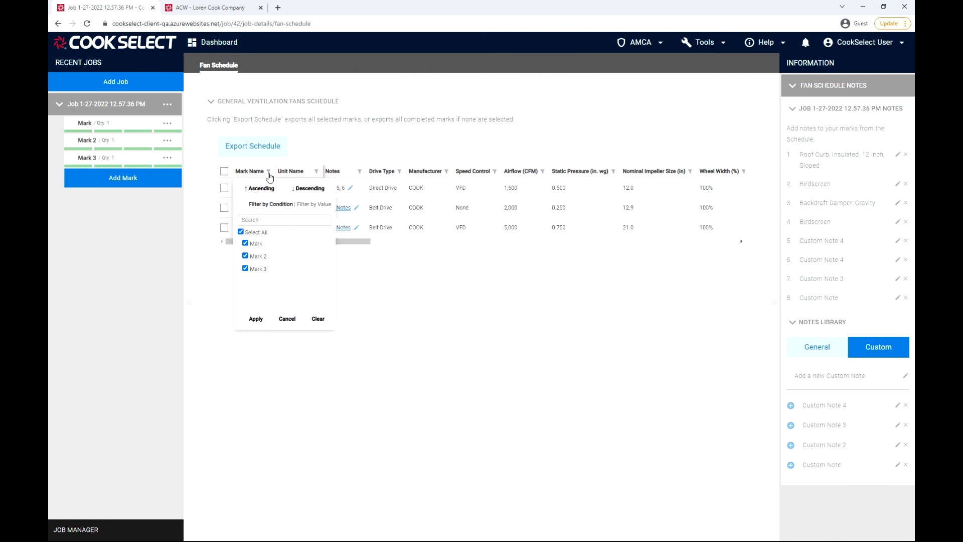
left_click(268, 173)
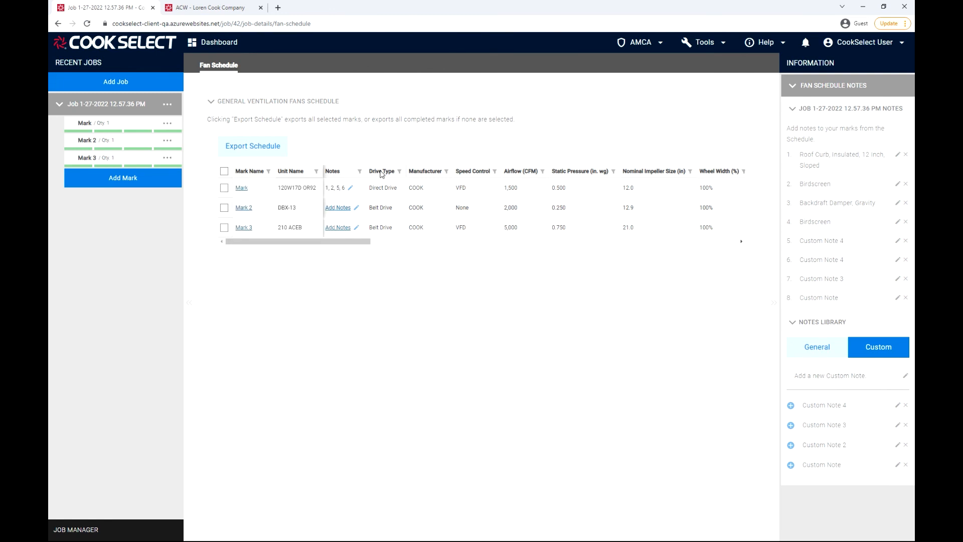
left_click_drag(382, 171, 506, 175)
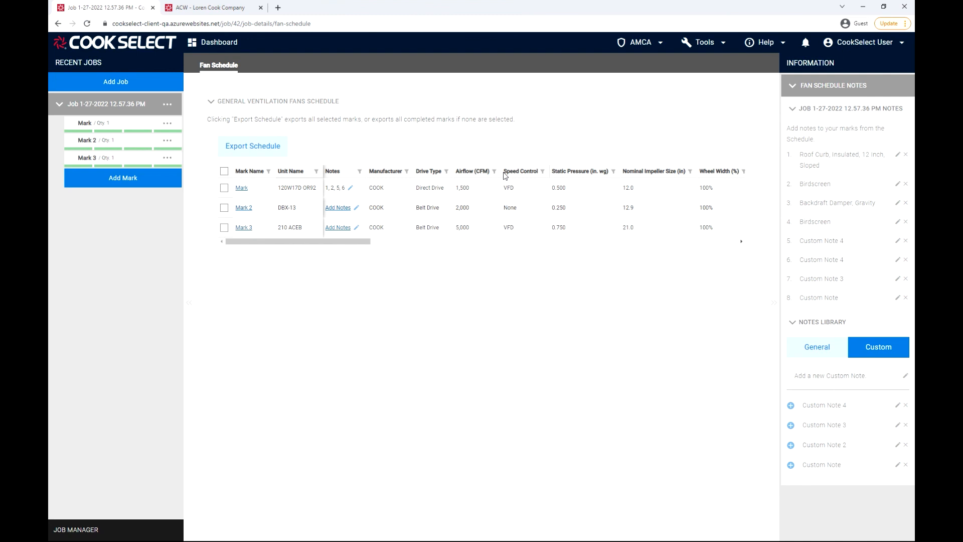
Step: Select the first two marks individually in the fan schedule, and extend the selection to all marks
left_click(224, 188)
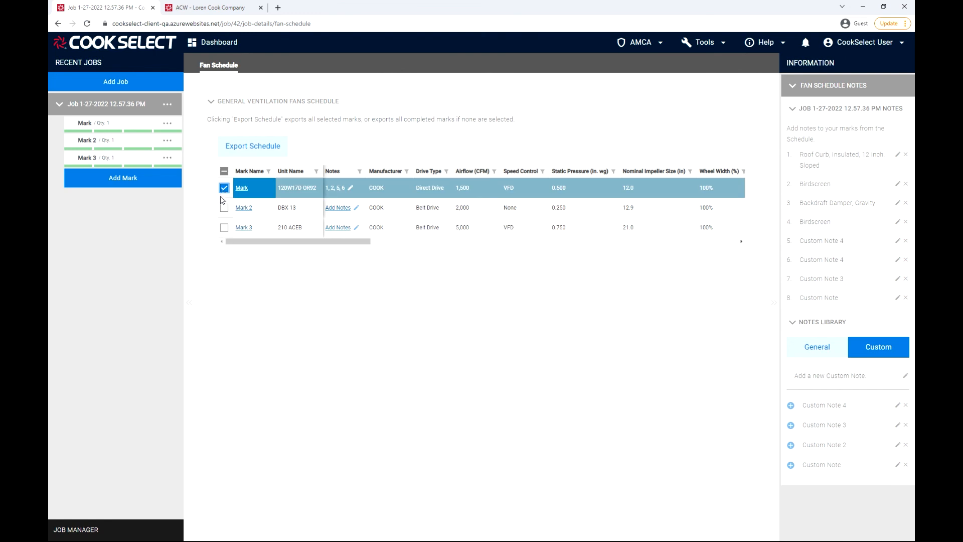
left_click(224, 210)
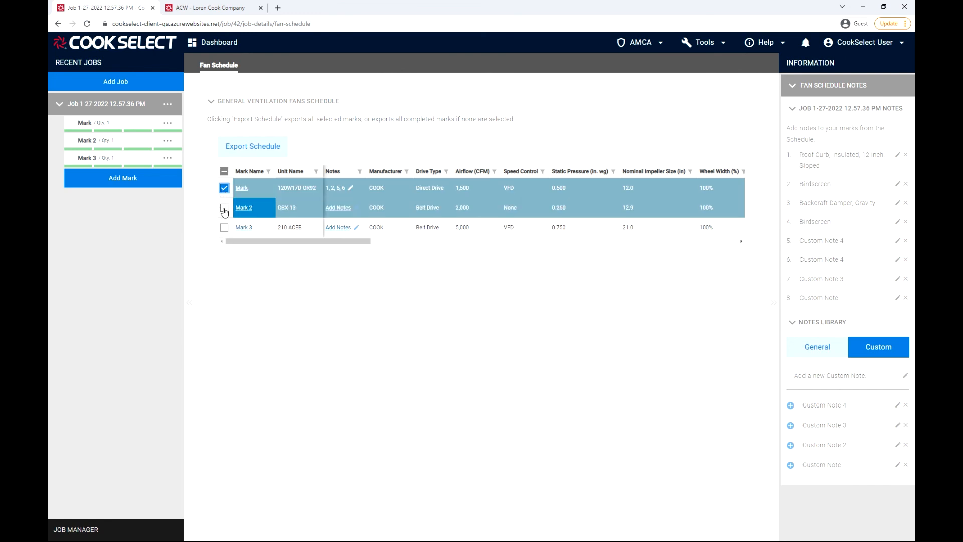
left_click(224, 172)
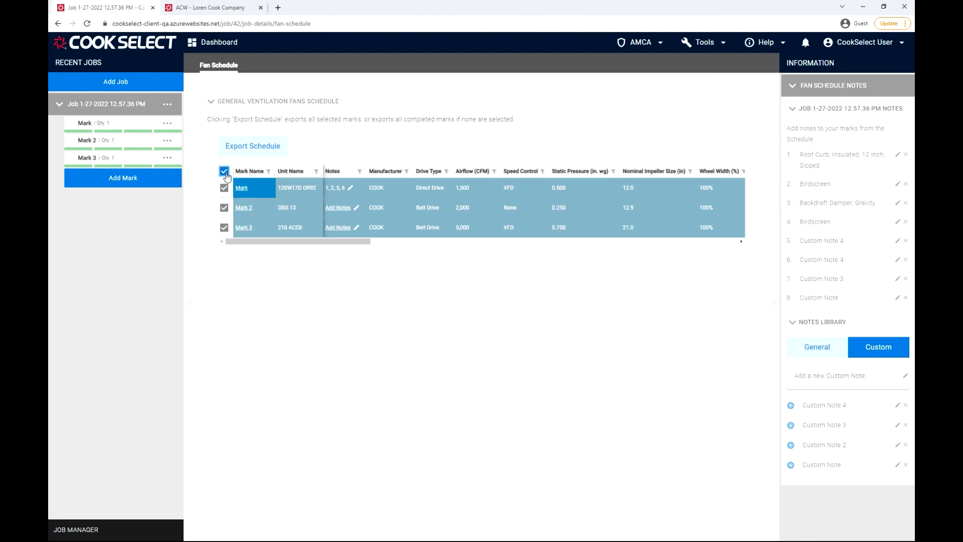